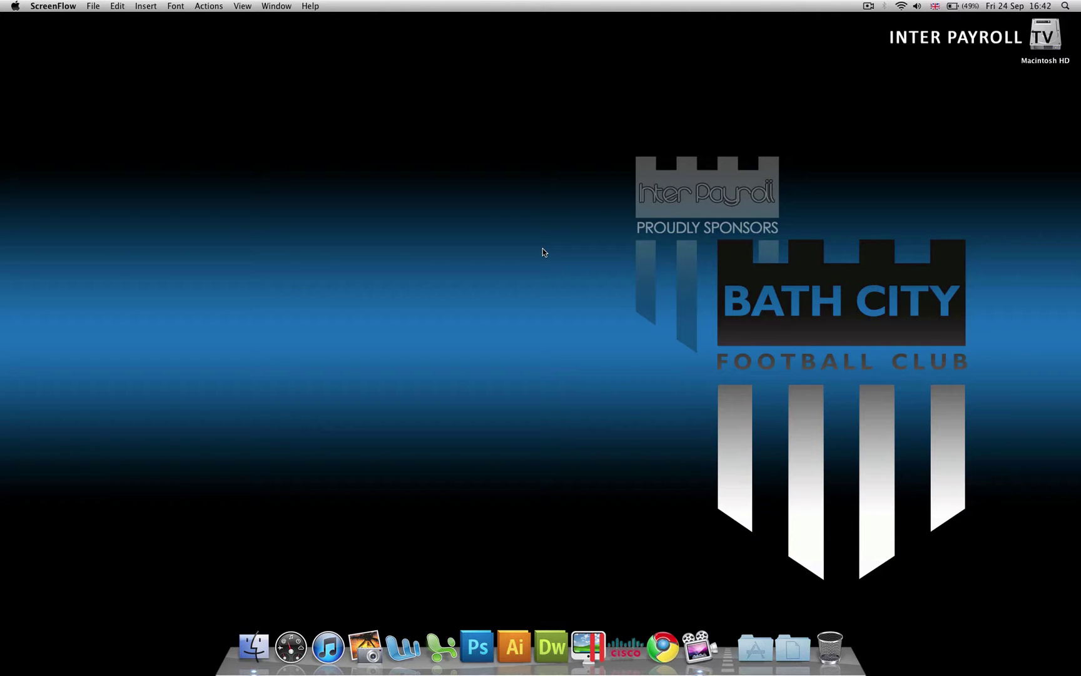
- Launch Photoshop and start a new 800 × 200 px document with a white background
click(475, 639)
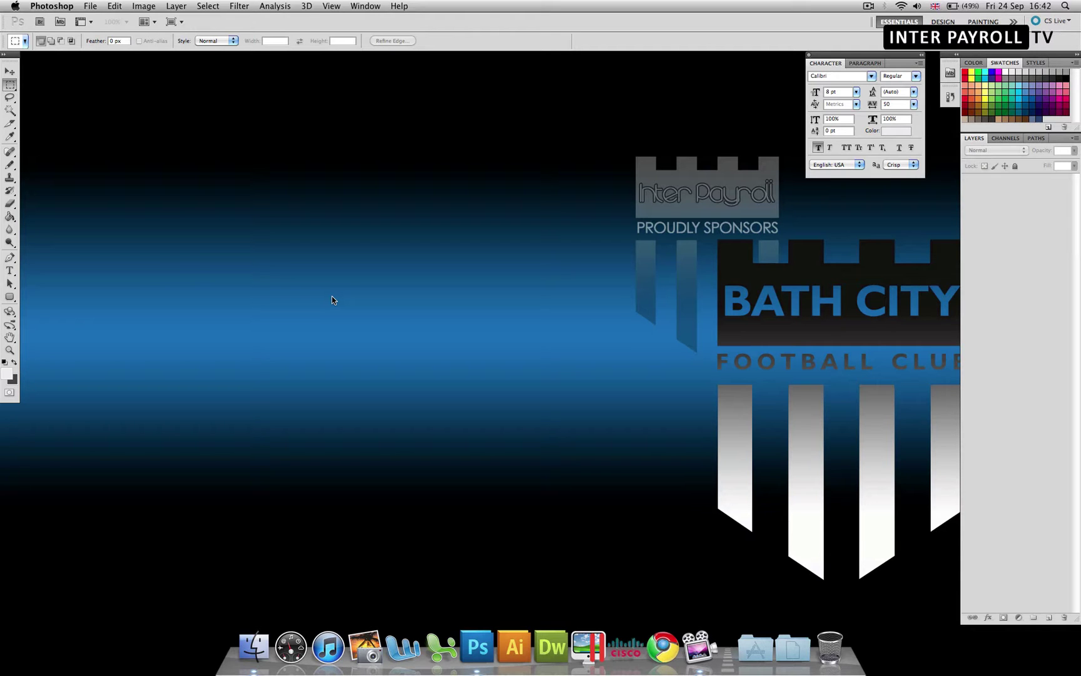
click(90, 6)
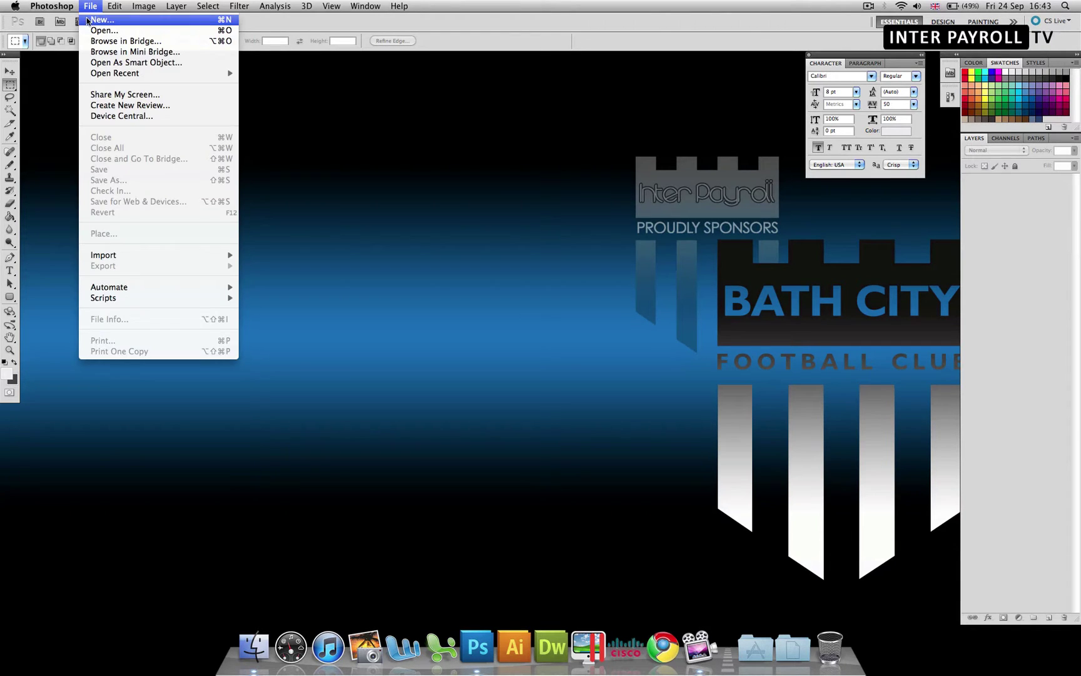
click(89, 22)
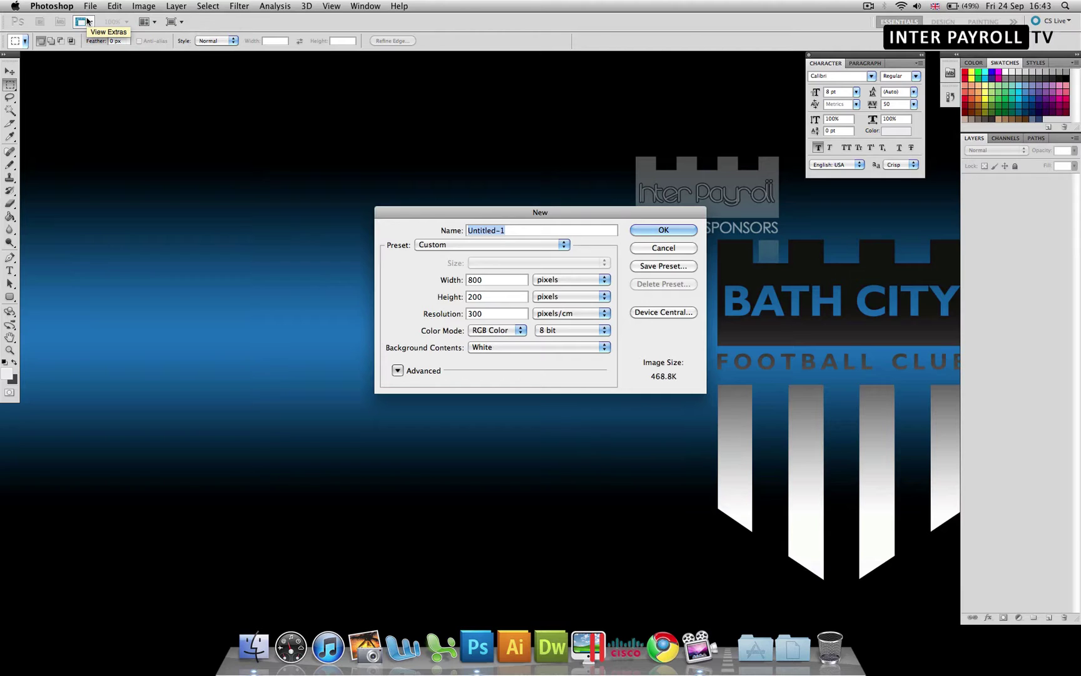
double_click(477, 280)
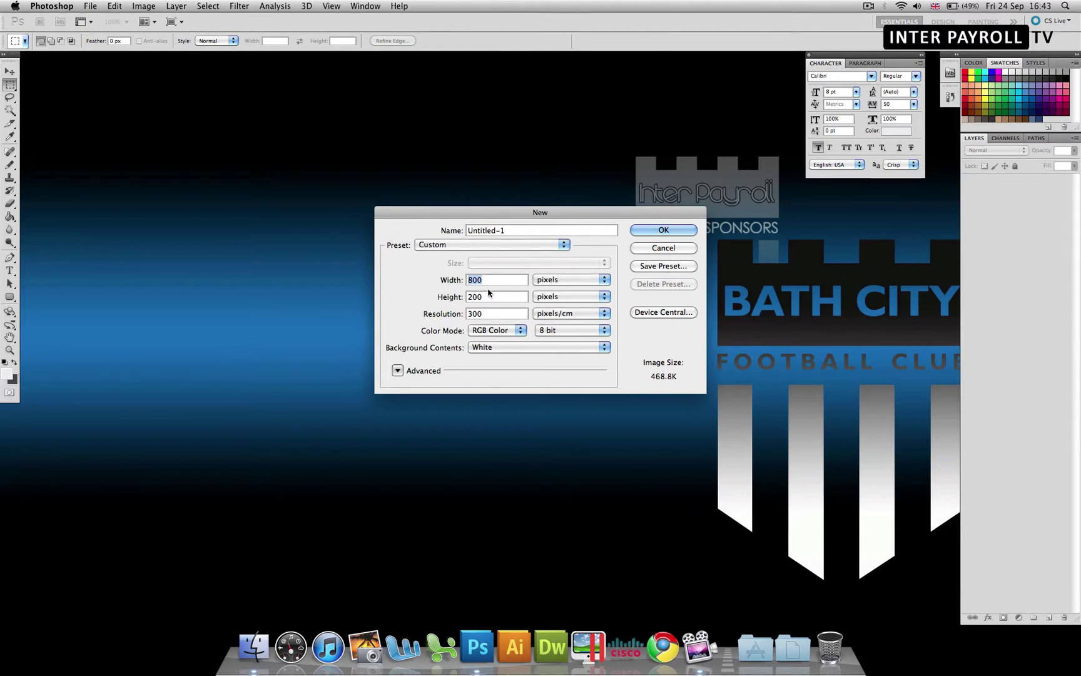
key(Tab)
- Create the document, then move its window to mid-screen and enlarge it around the canvas
click(647, 232)
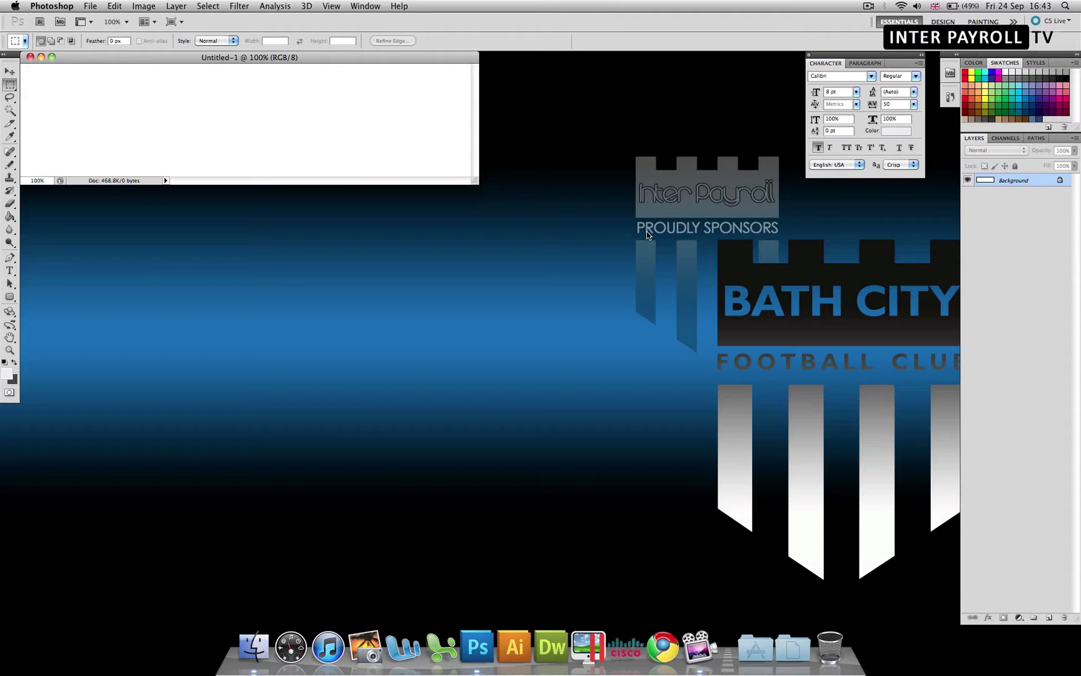
click(9, 71)
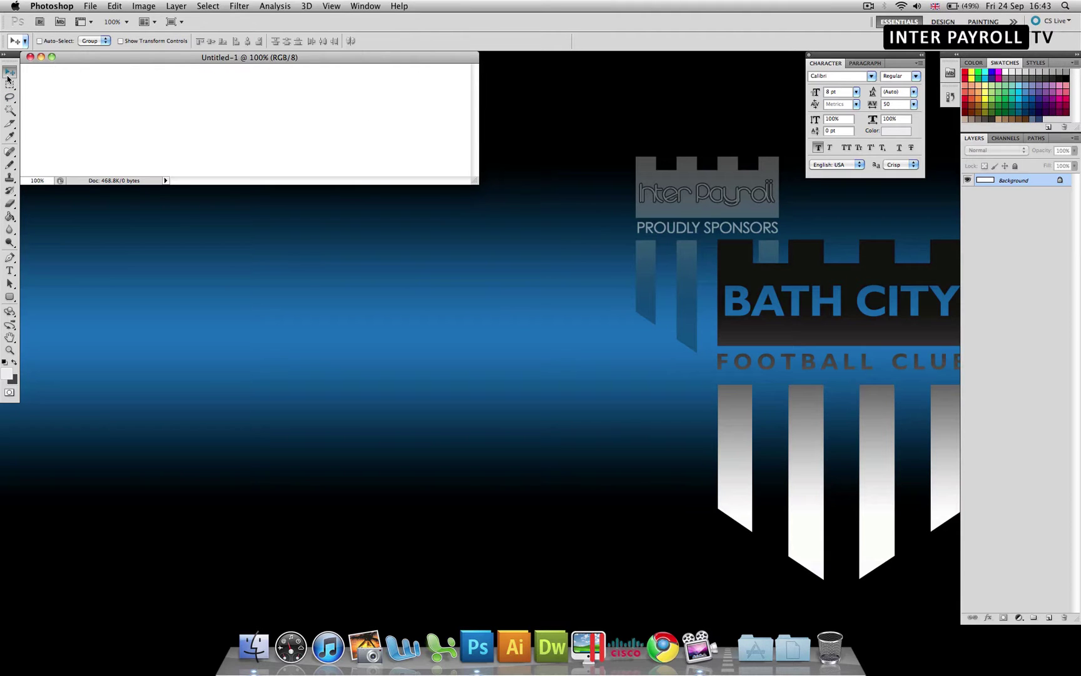
drag(84, 56, 251, 182)
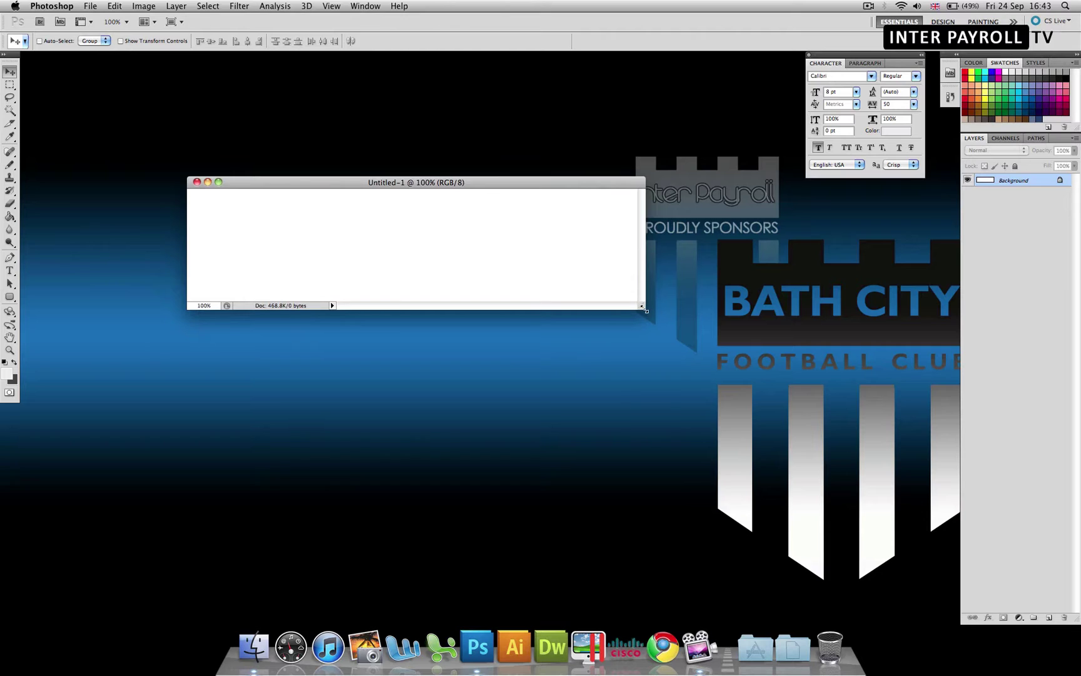
drag(645, 307, 705, 357)
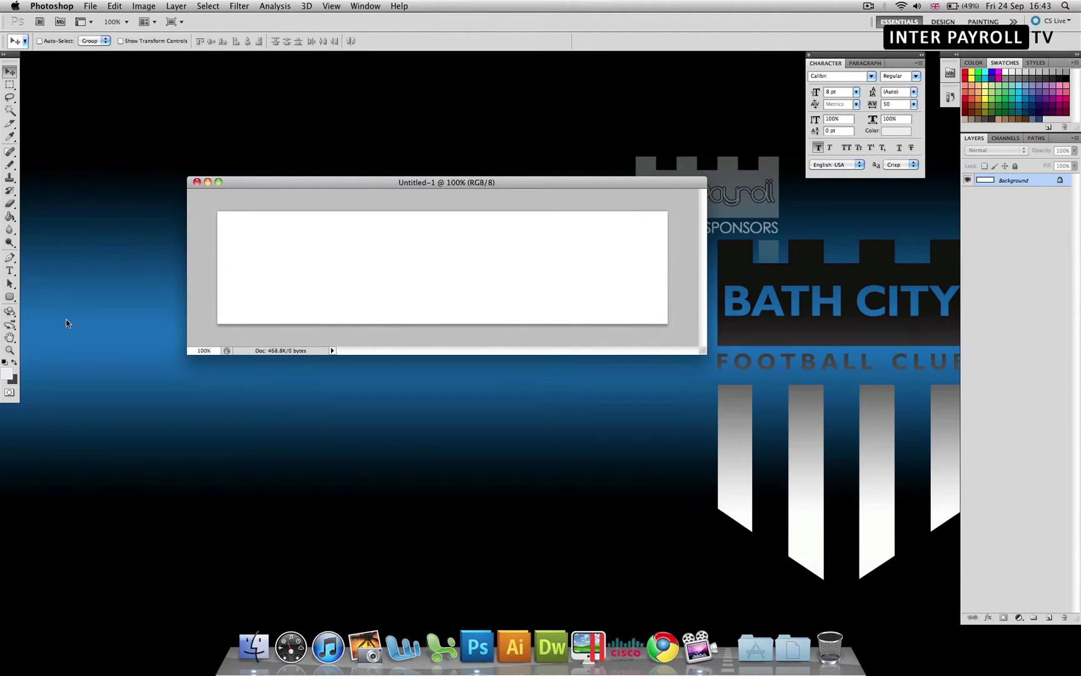
- Check the foreground #eeeeee and background #444444 colours, leaving them unchanged
click(10, 373)
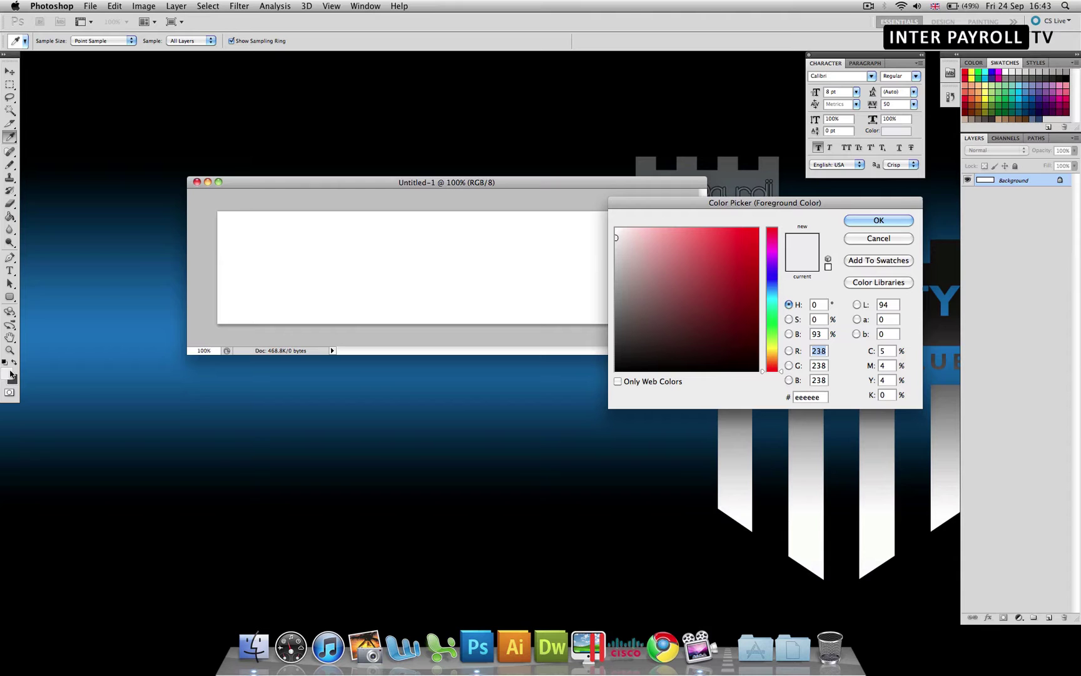
click(885, 238)
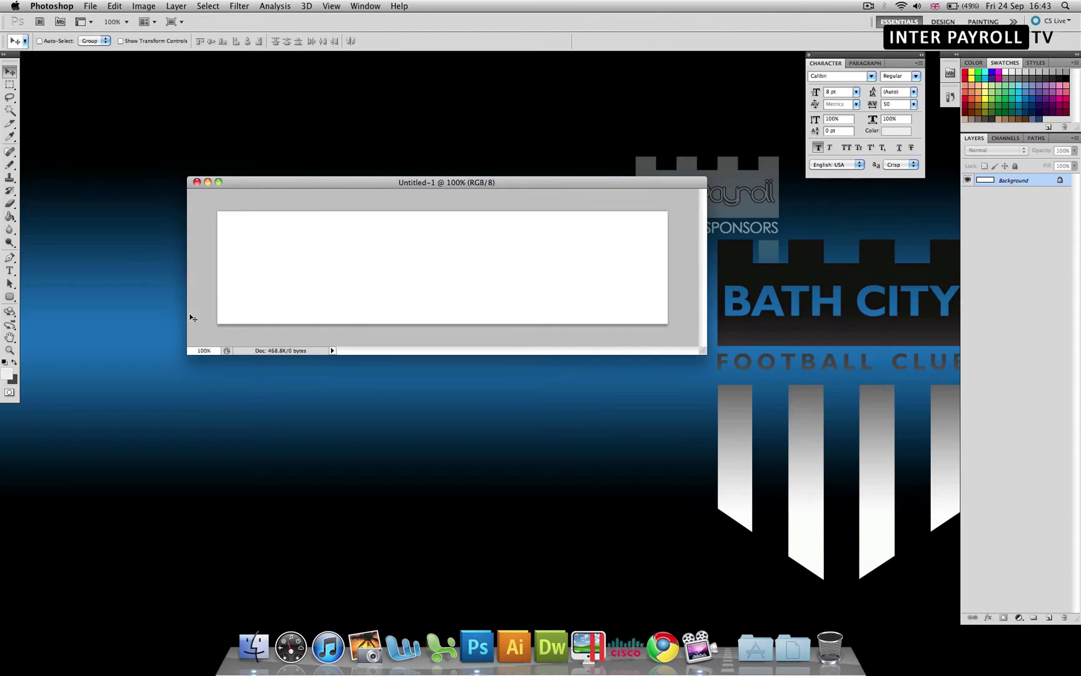
click(16, 384)
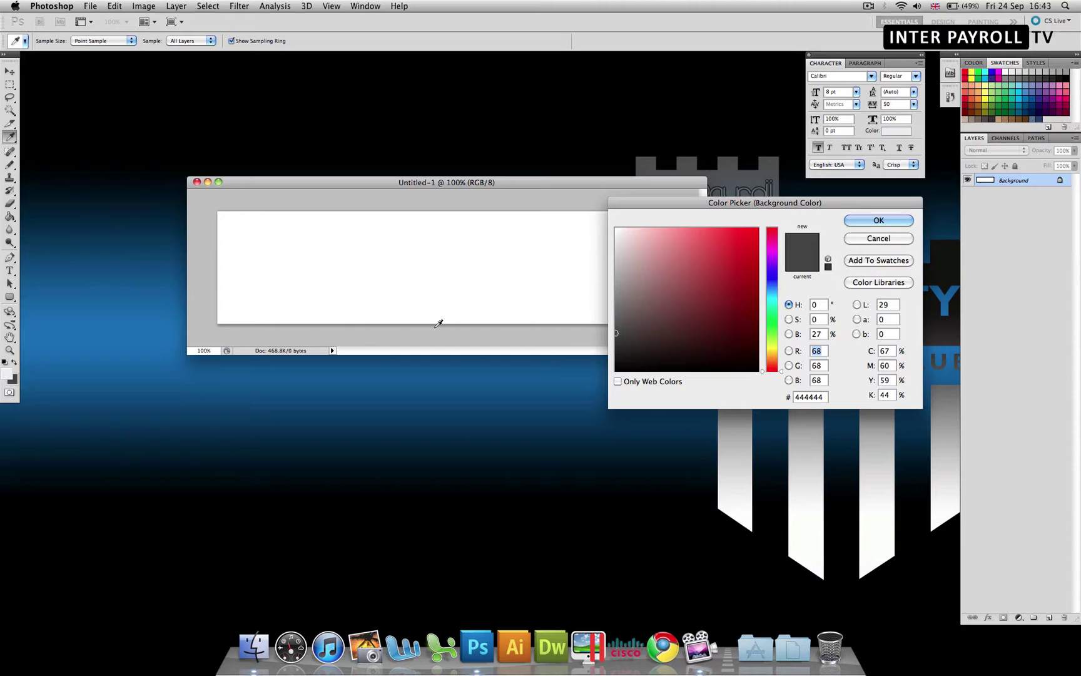
click(899, 238)
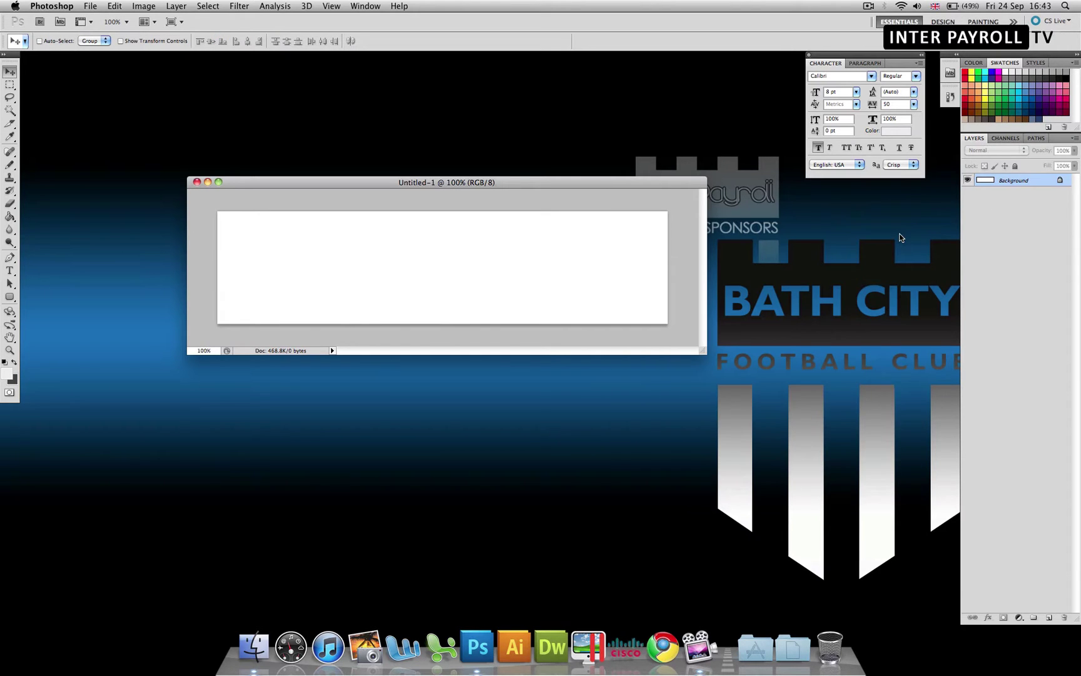
- On a new layer, draw a long thin 6 px-radius rounded rectangle across the canvas top
click(1047, 618)
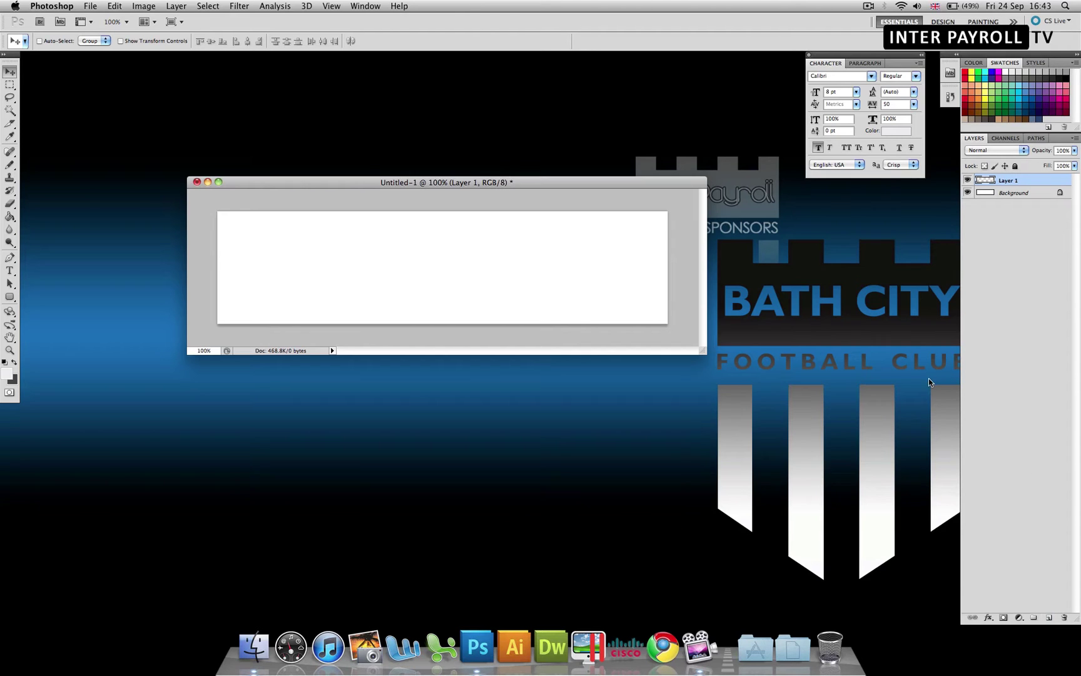
click(10, 297)
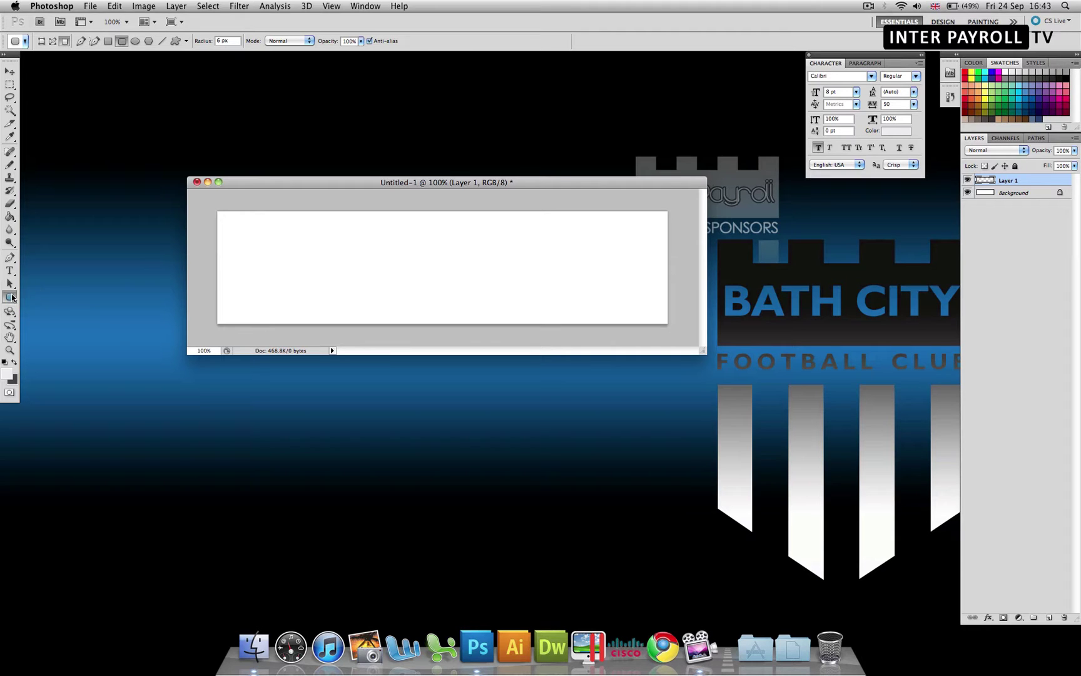
click(11, 297)
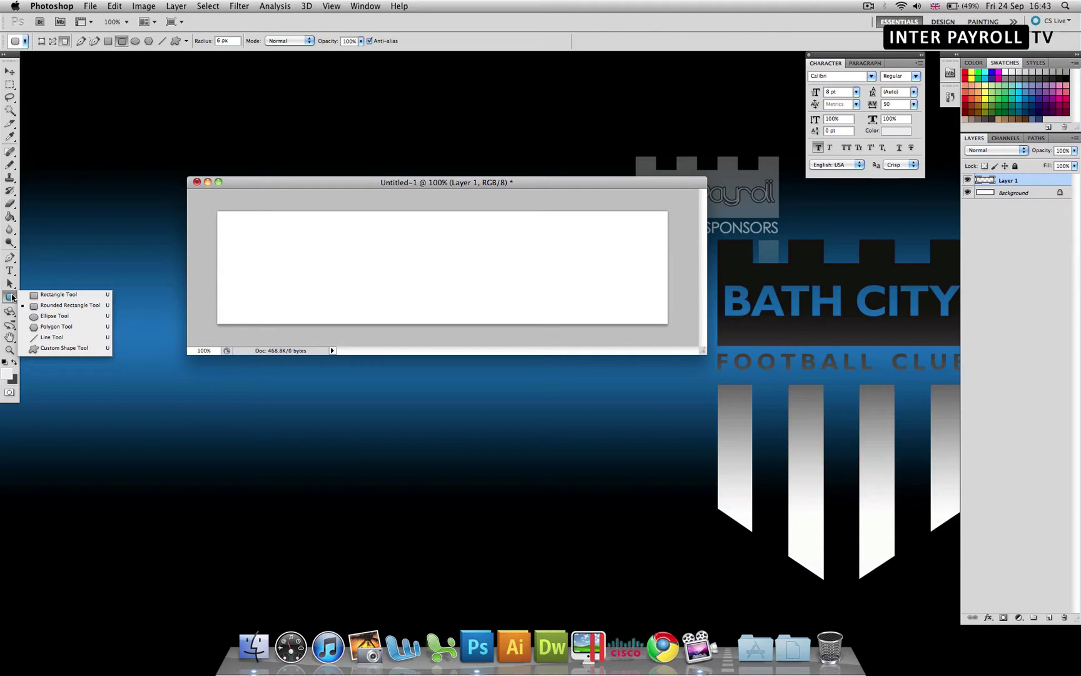
click(46, 306)
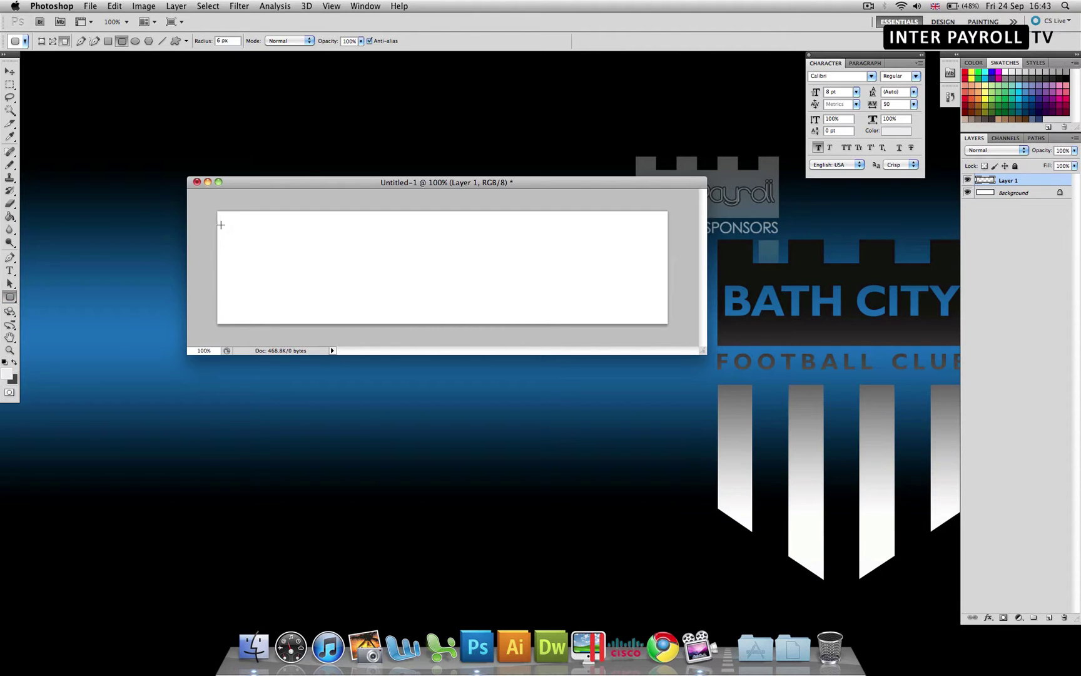
drag(221, 225, 664, 248)
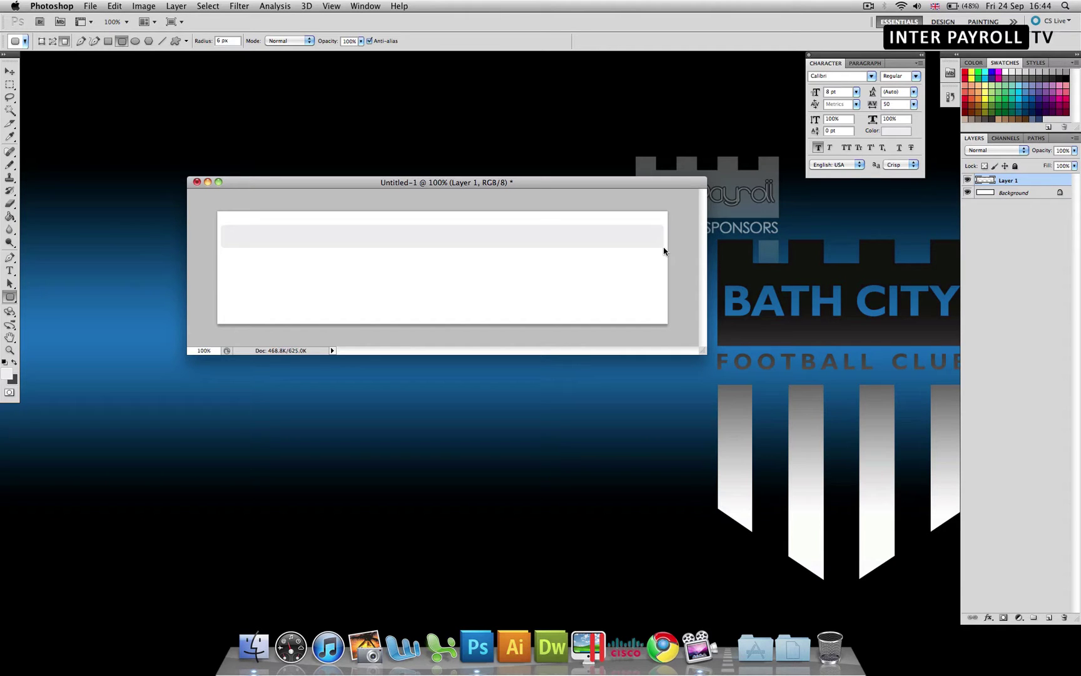
click(6, 71)
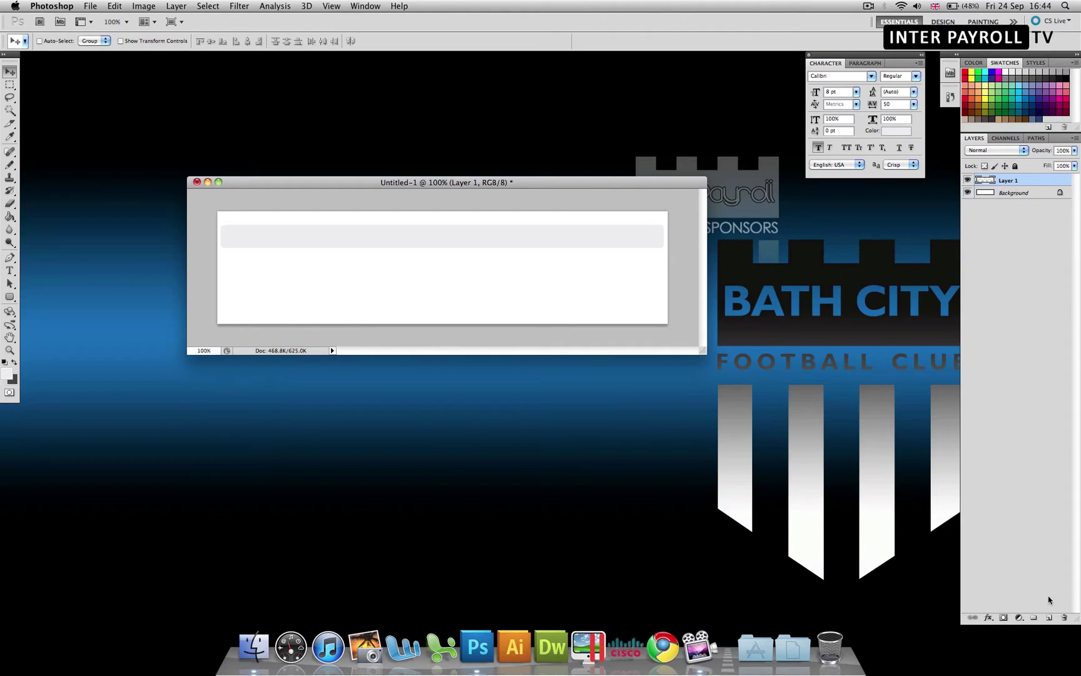
- Merge Layer 1 into a new Layer 2 with Cmd+E and drag the bar down to mid-canvas
click(1048, 619)
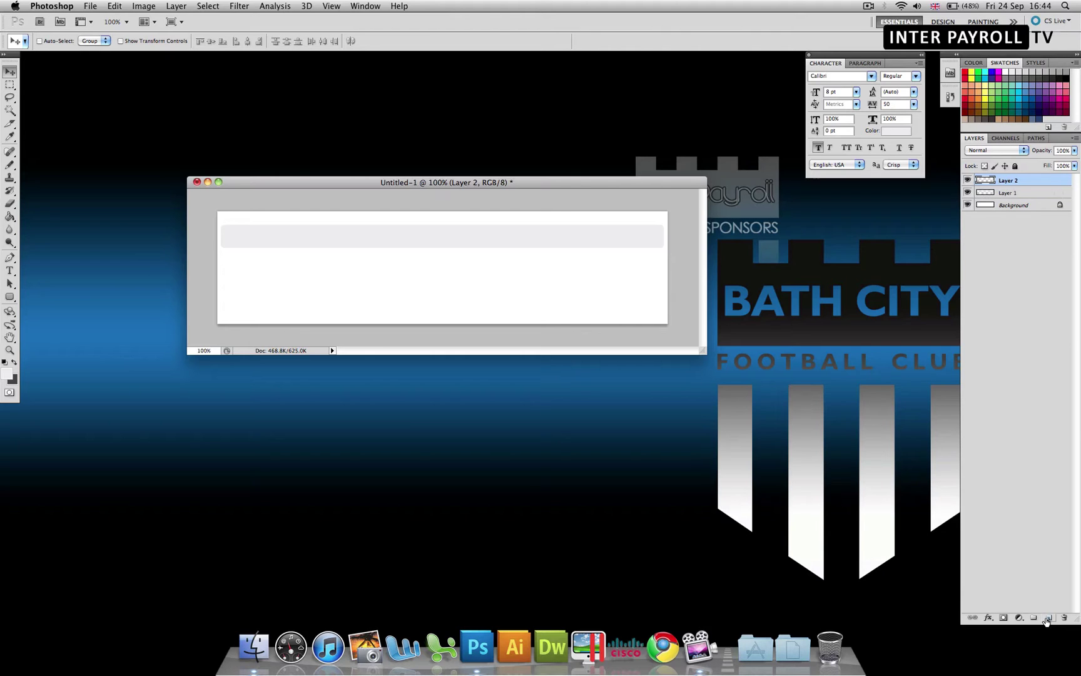
shift+click(1030, 196)
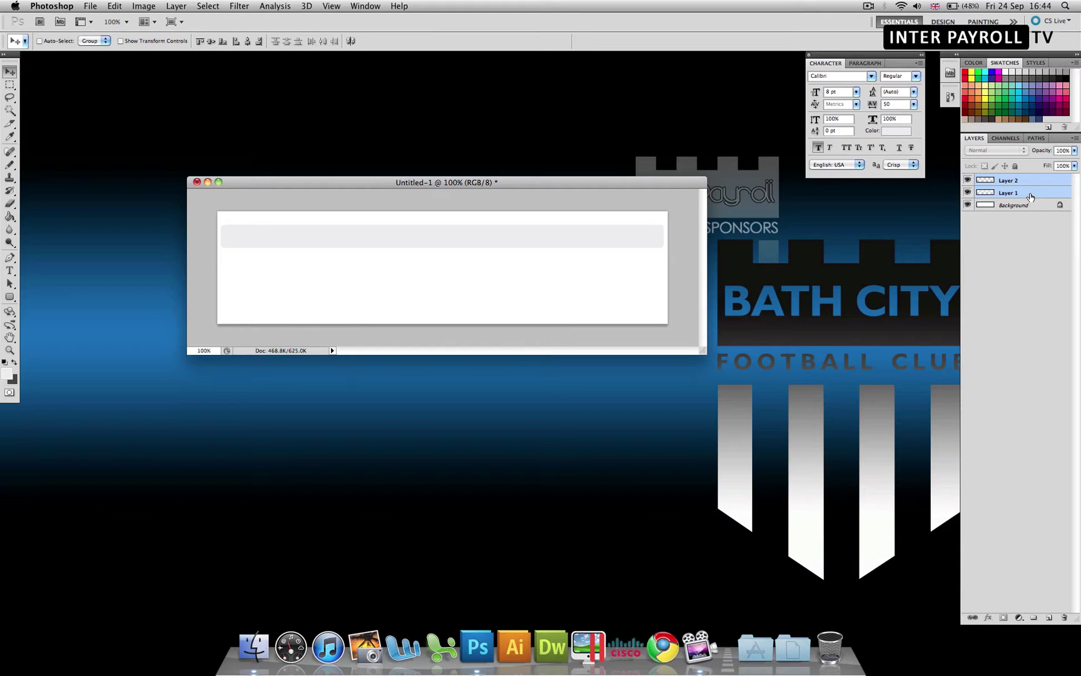
key(super+e)
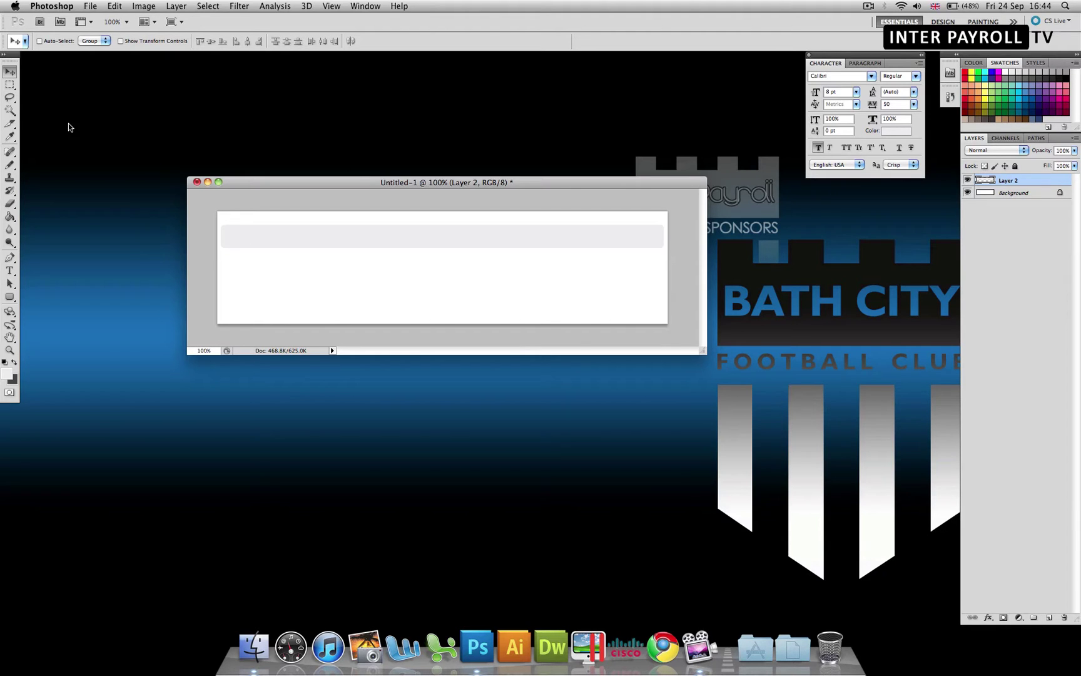
drag(357, 244, 357, 270)
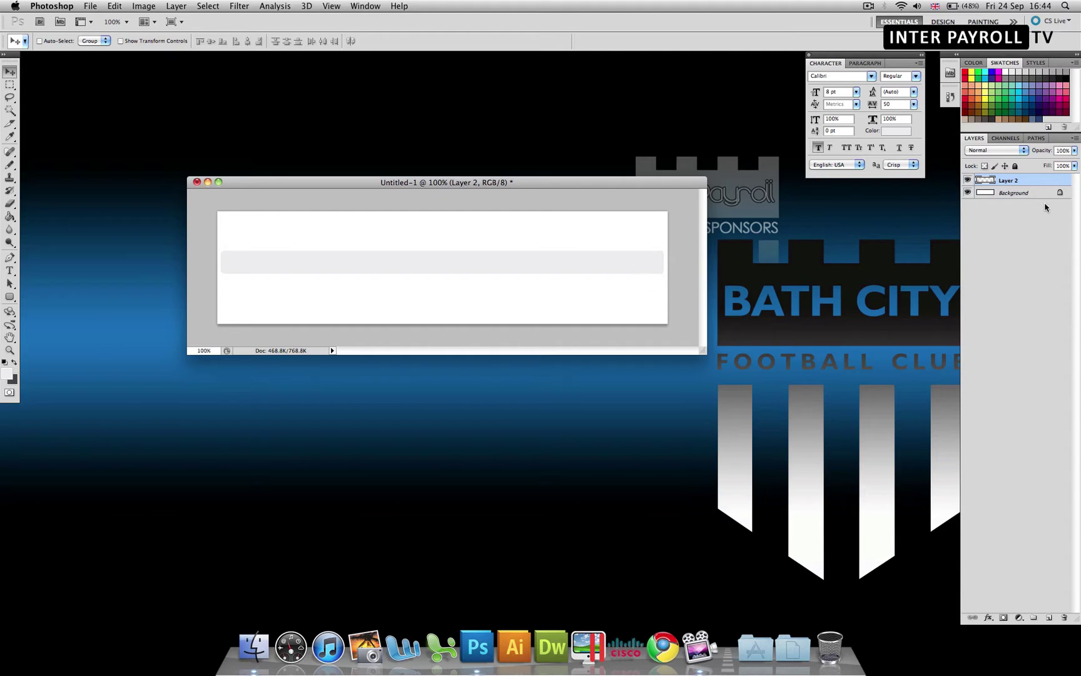
- Give Layer 2's bar a linear 90° Gradient Overlay in Overlay blend mode at 100% opacity
right_click(1017, 182)
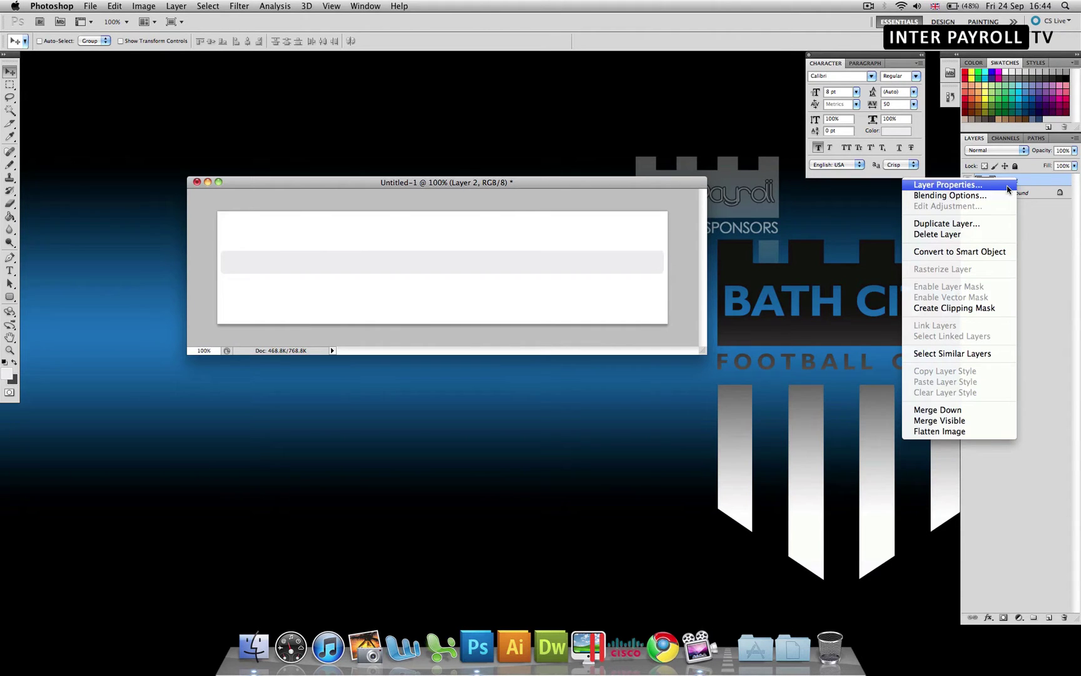
click(997, 194)
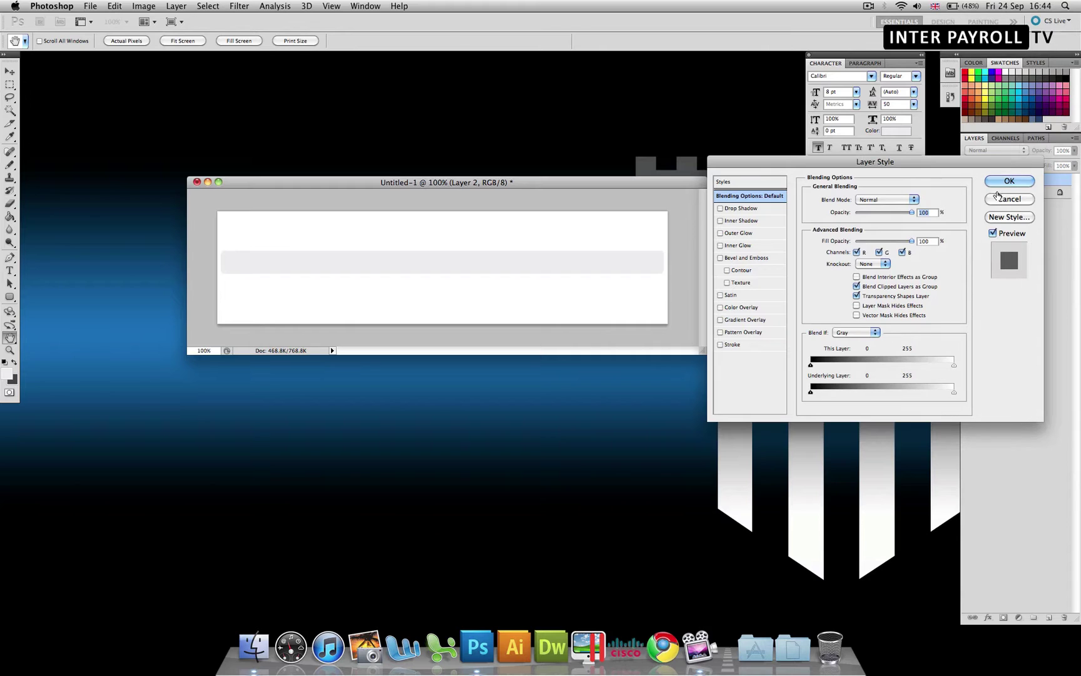
drag(922, 169, 652, 165)
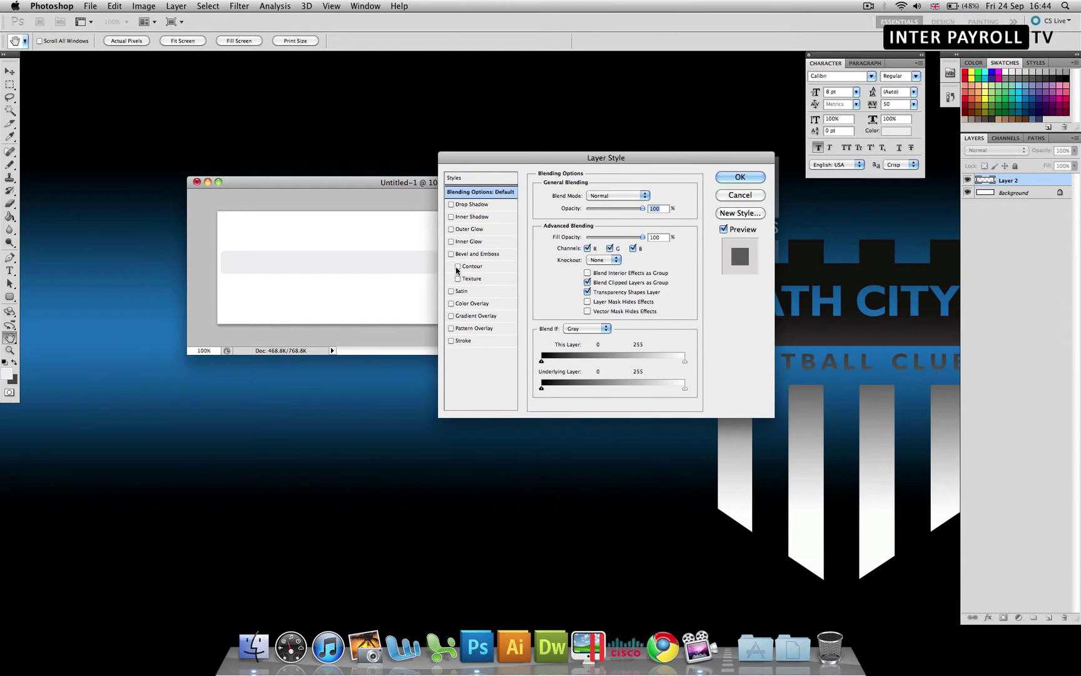
click(451, 316)
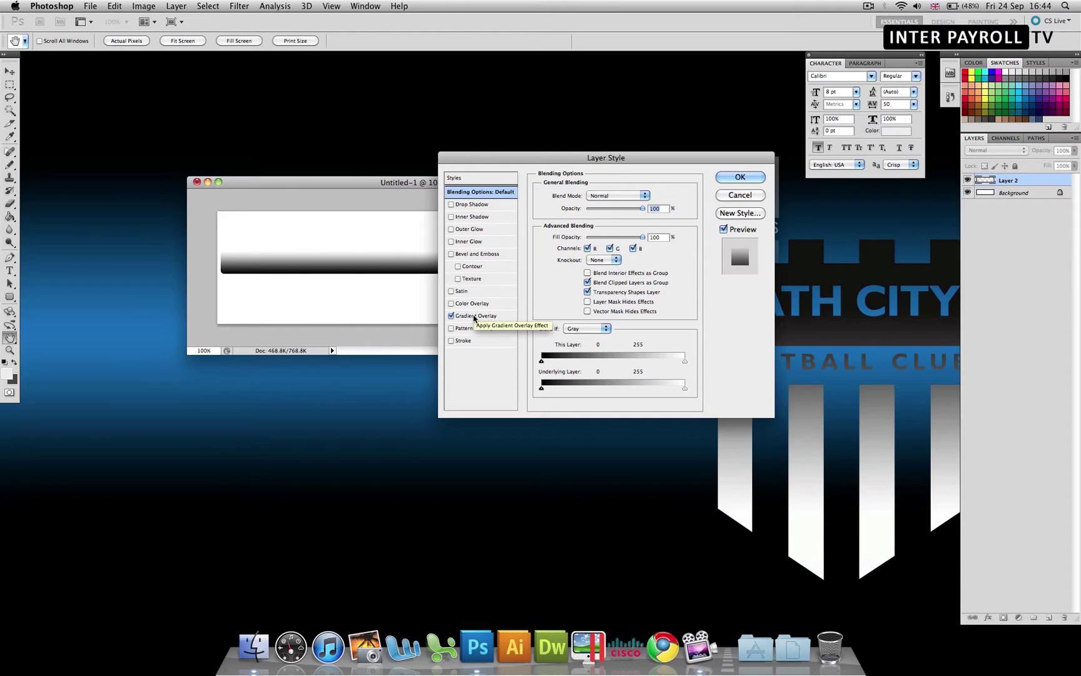
click(474, 316)
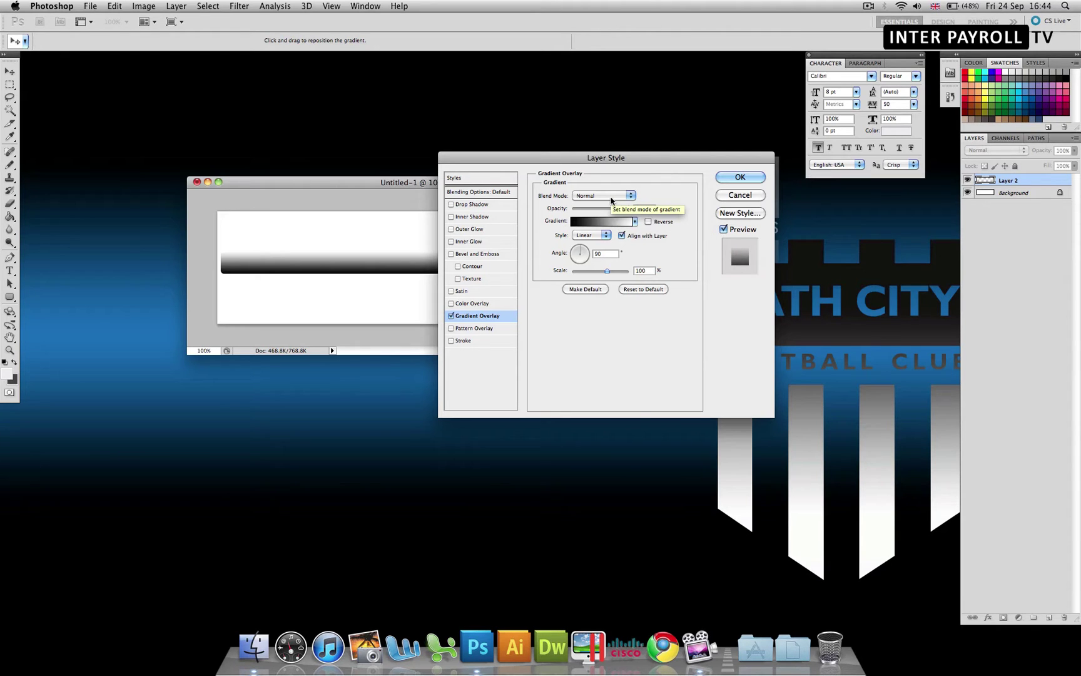
click(603, 195)
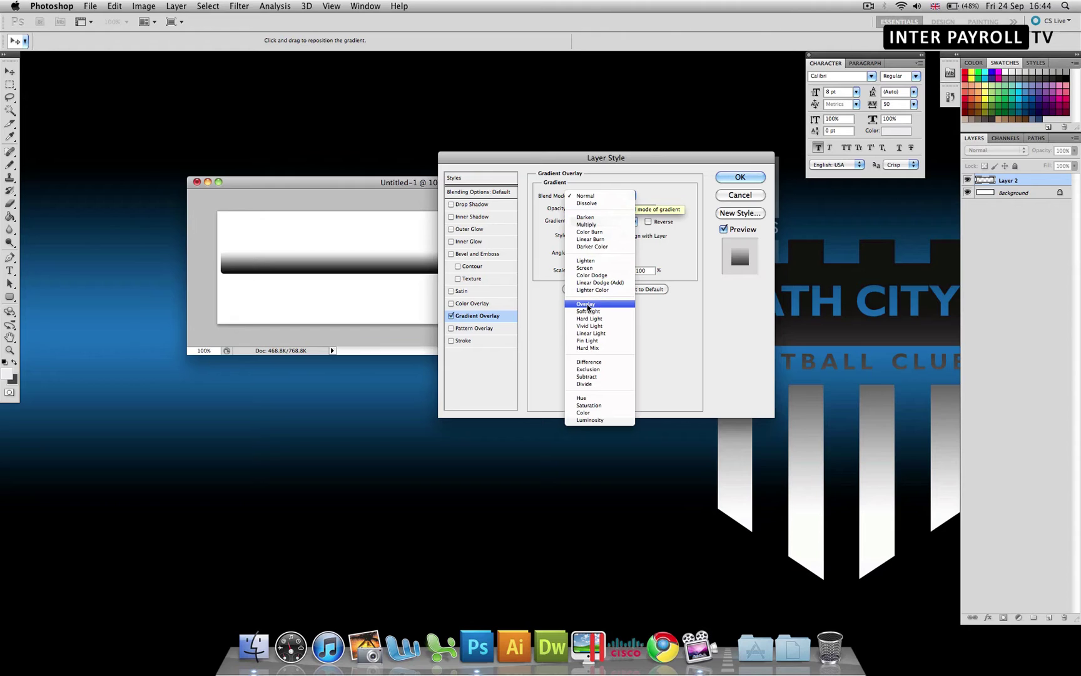
click(587, 304)
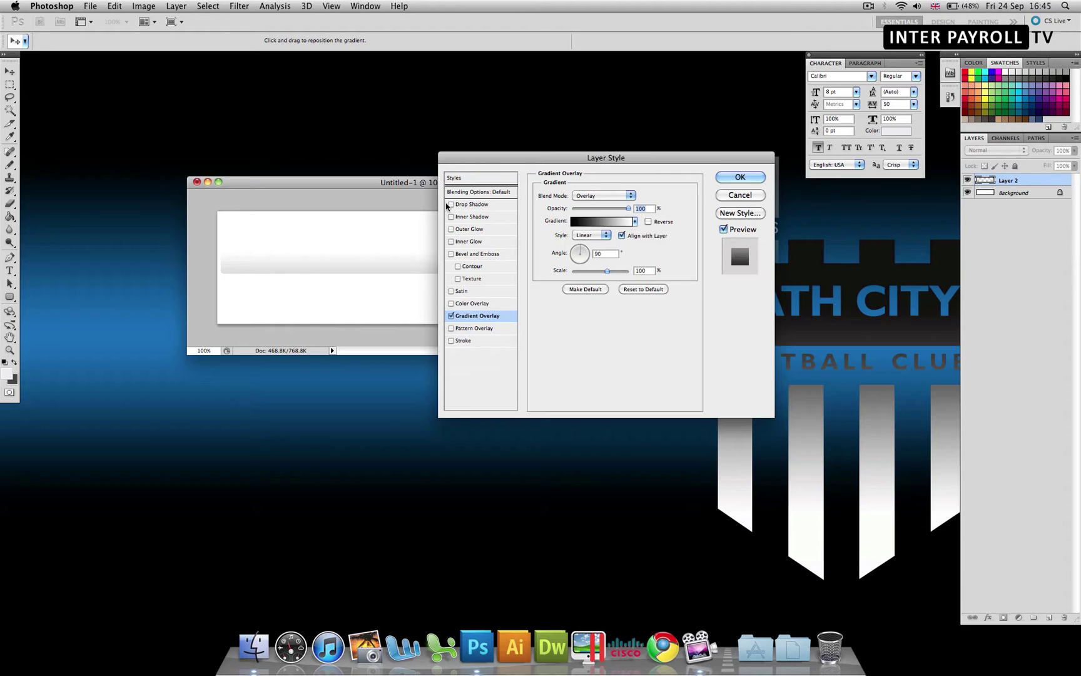
- Add a drop shadow to the bar: 60% opacity, 90° angle, 2 px distance, 3 px size
click(465, 205)
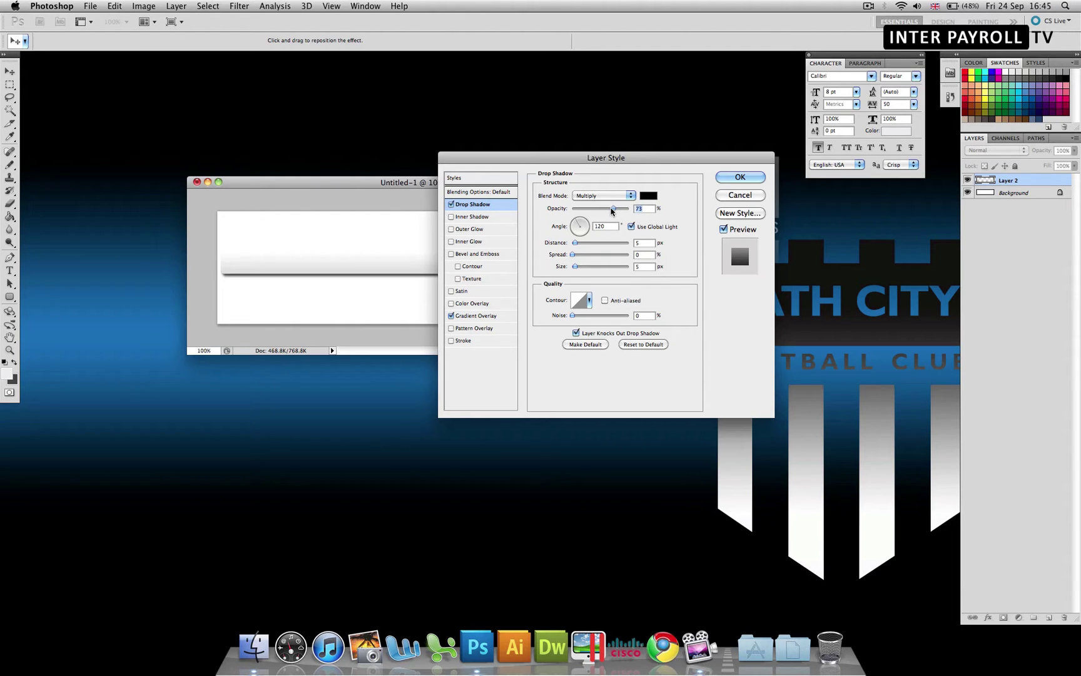
drag(615, 209, 607, 212)
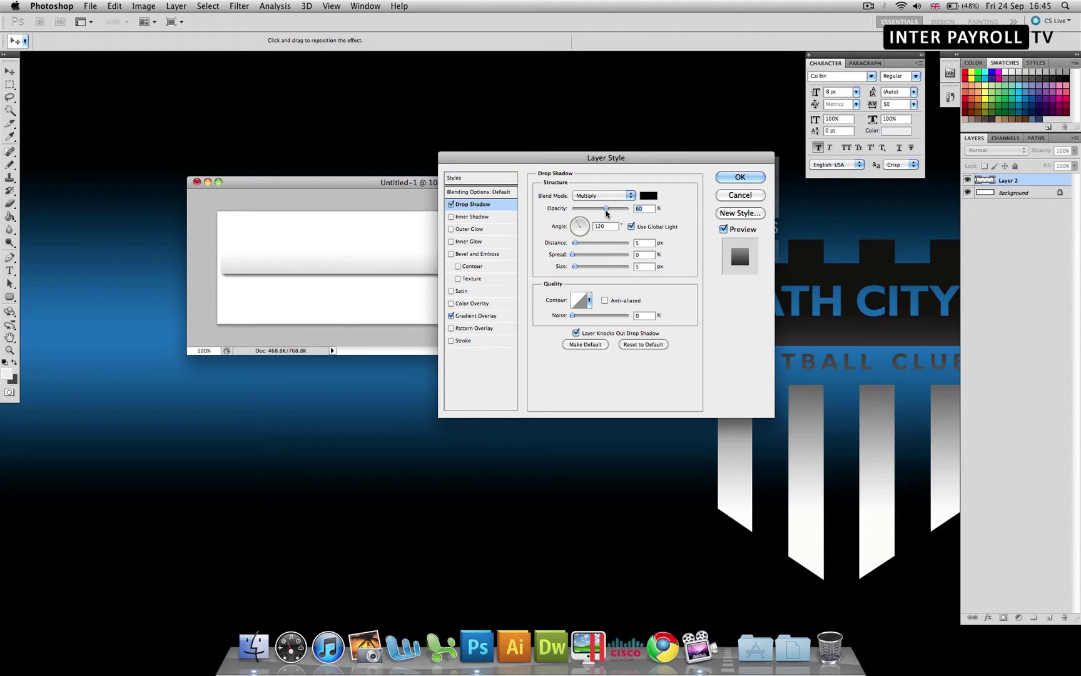
drag(613, 164, 677, 155)
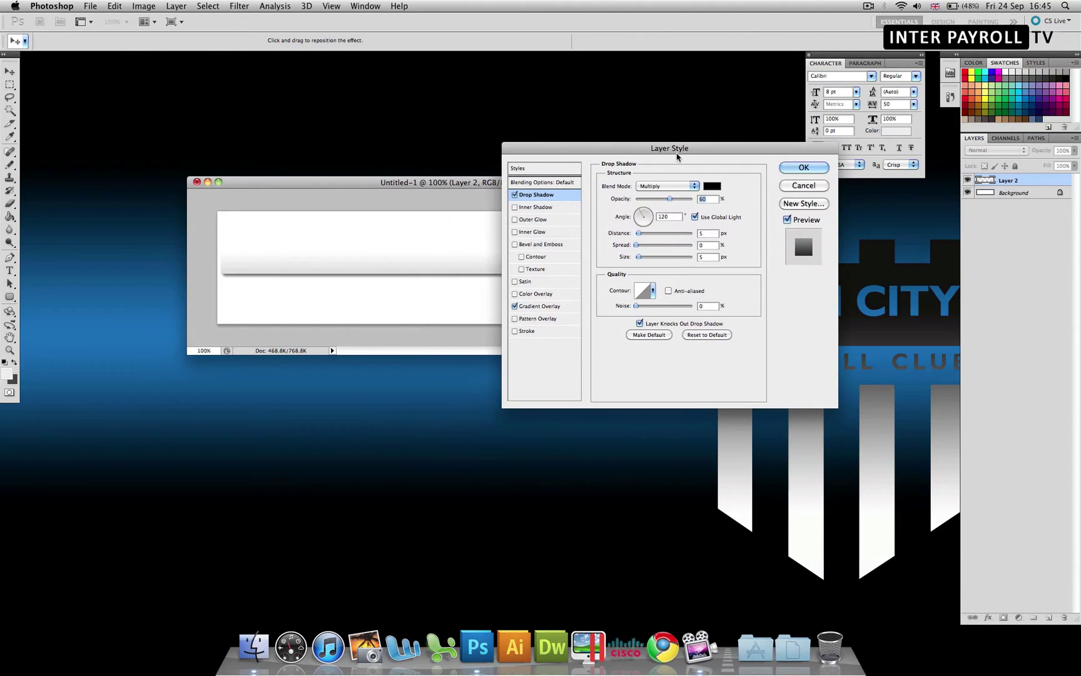
key(Tab)
text(90)
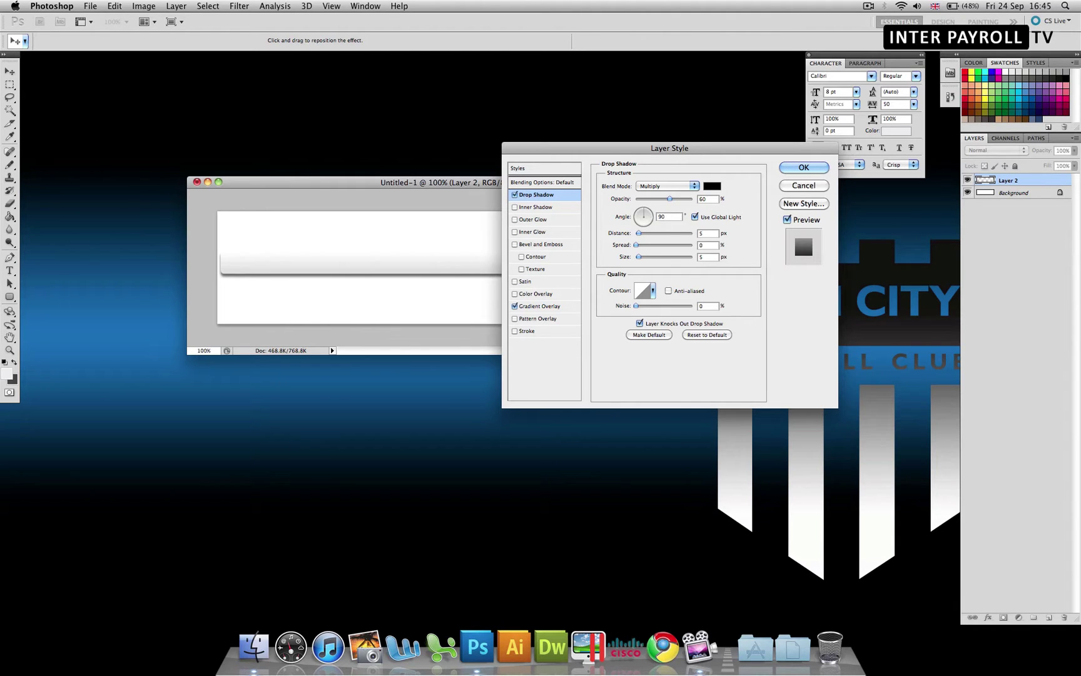
key(Tab)
text(2)
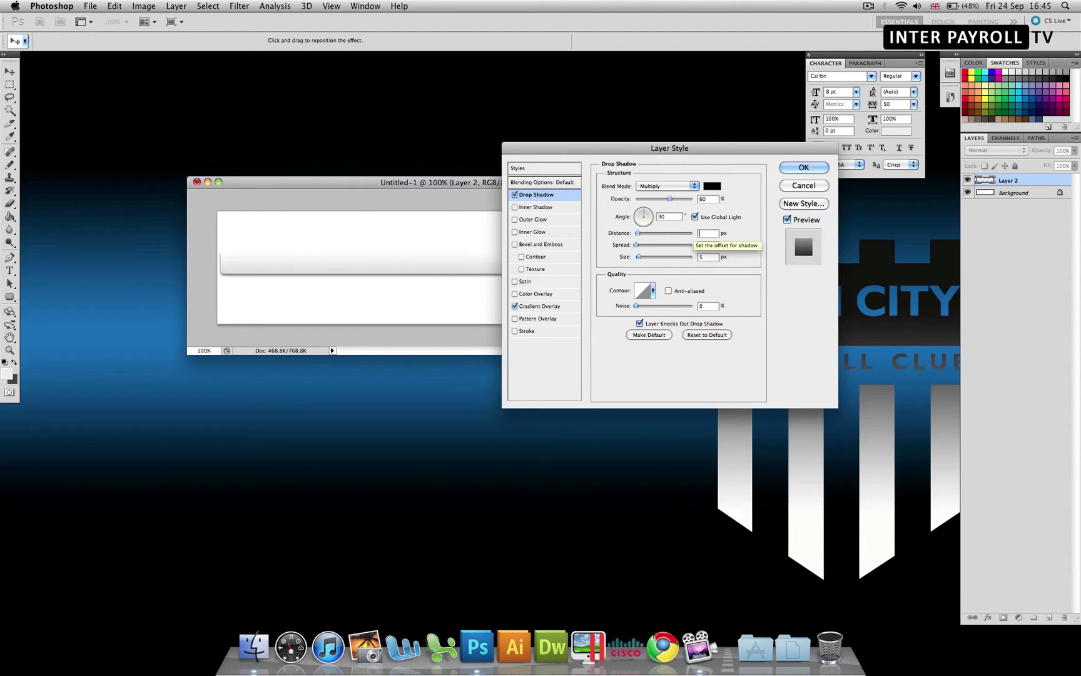
key(Tab)
key(Tab)
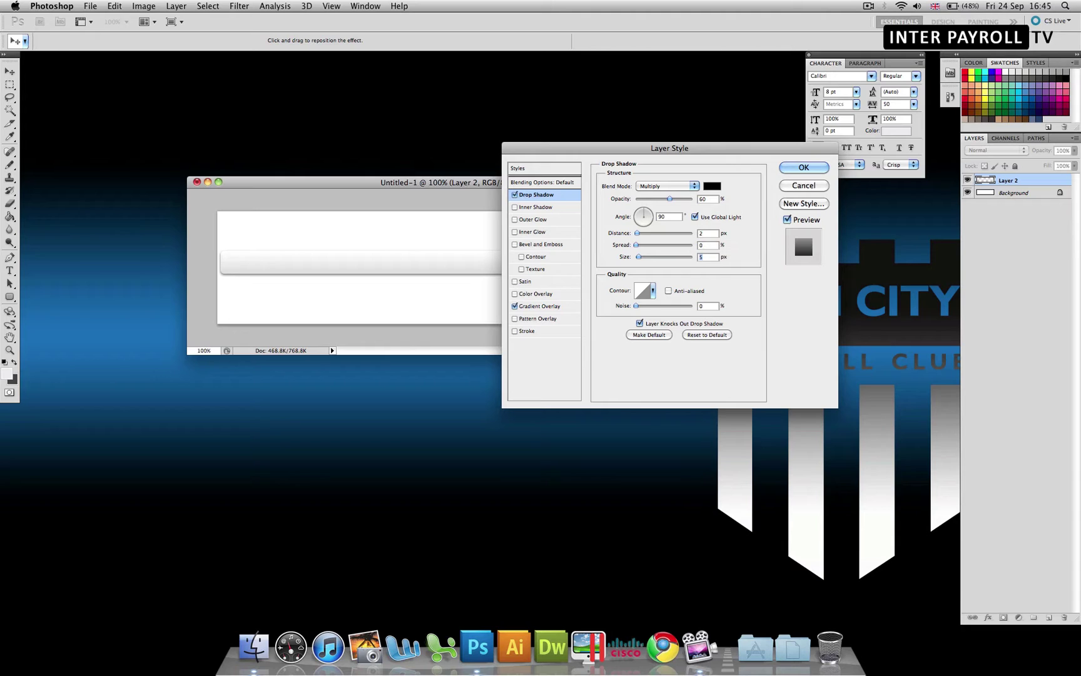
key(BackSpace)
text(3)
- Apply the layer styles, hide the Background layer, and add an empty Layer 3 above the bar
click(819, 171)
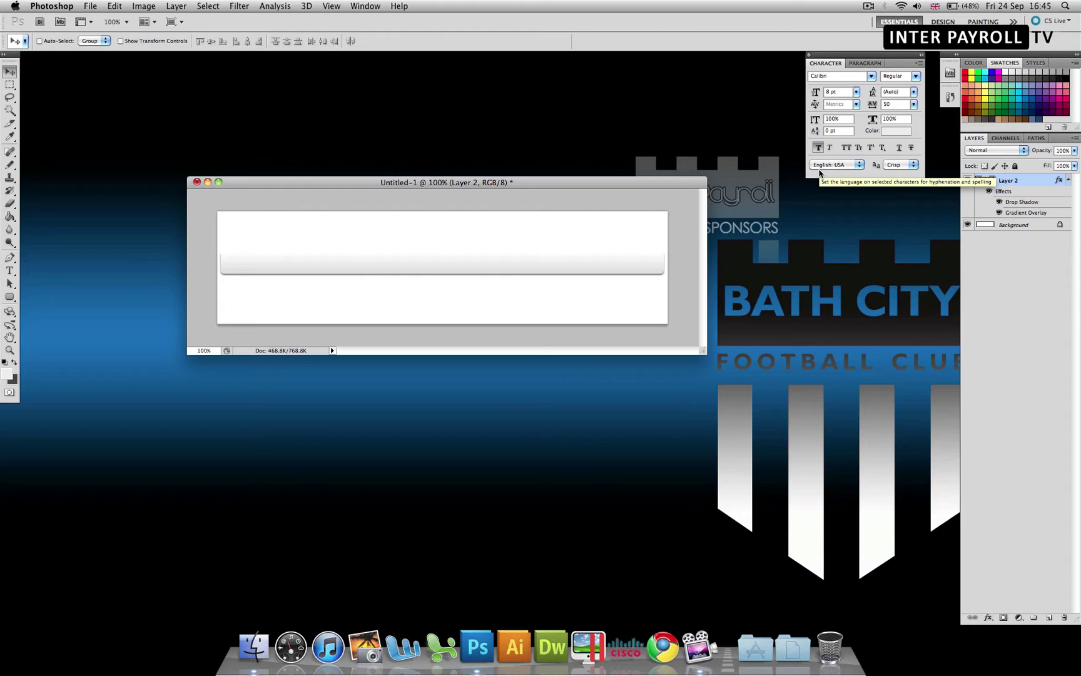
click(968, 226)
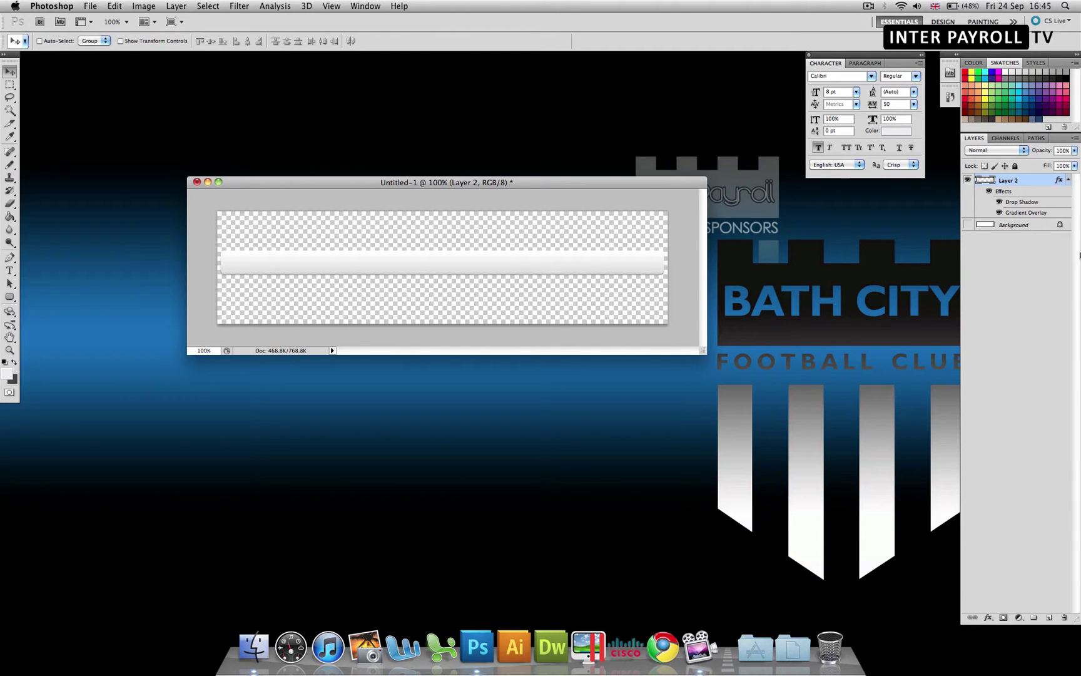
click(1049, 617)
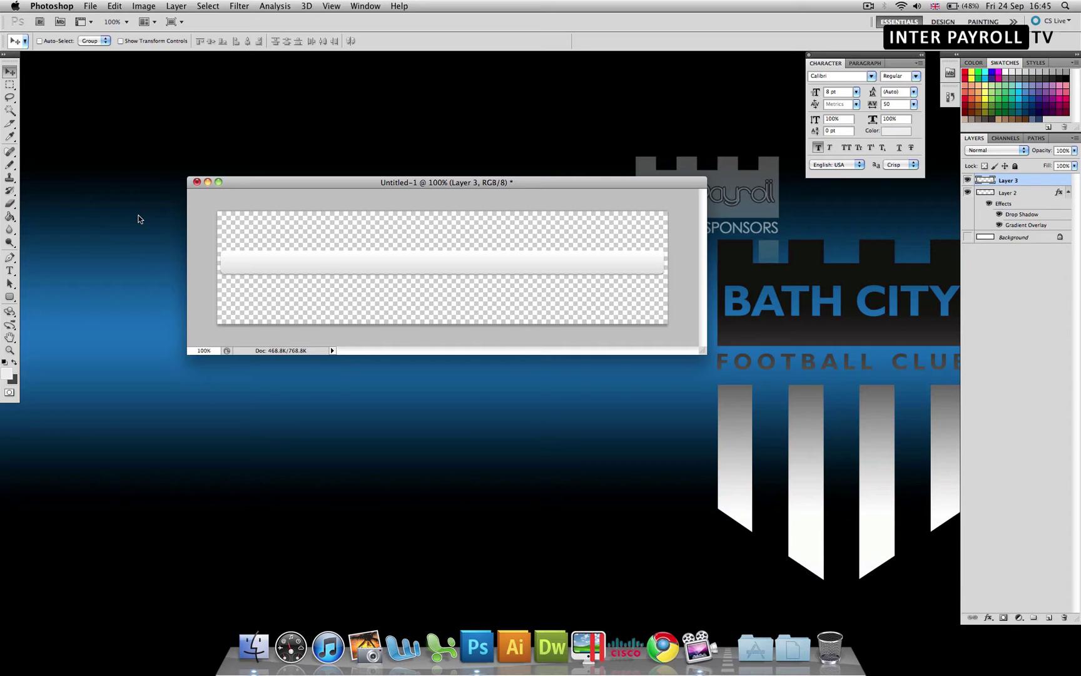
- Swap to a dark foreground colour and set the Type tool size to 4 pt
click(15, 363)
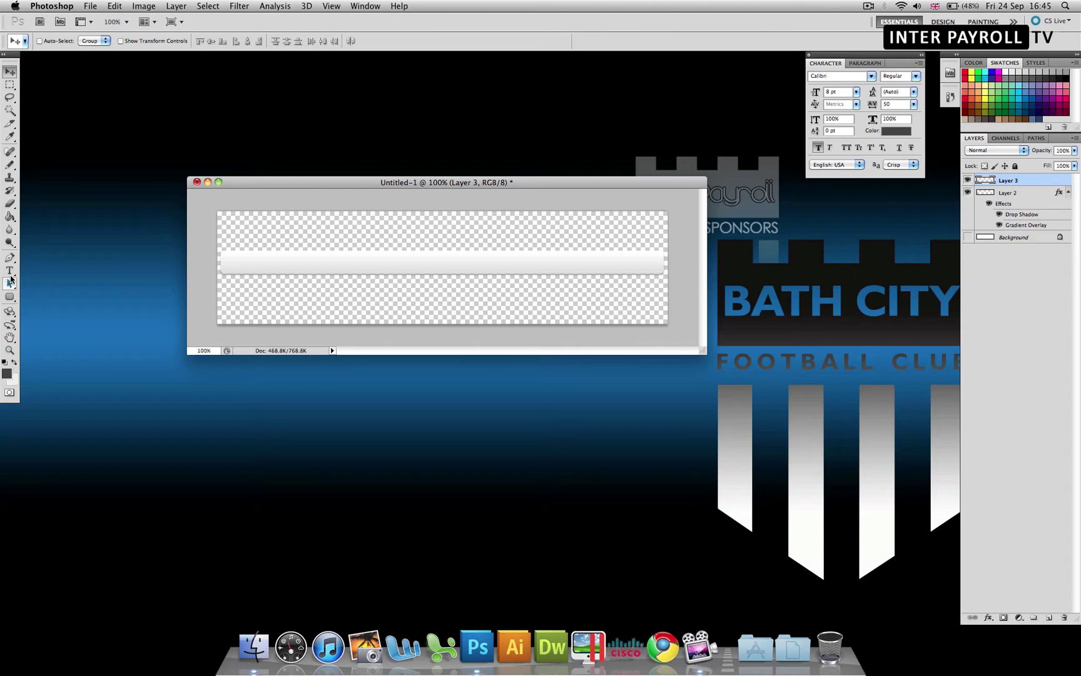
click(10, 270)
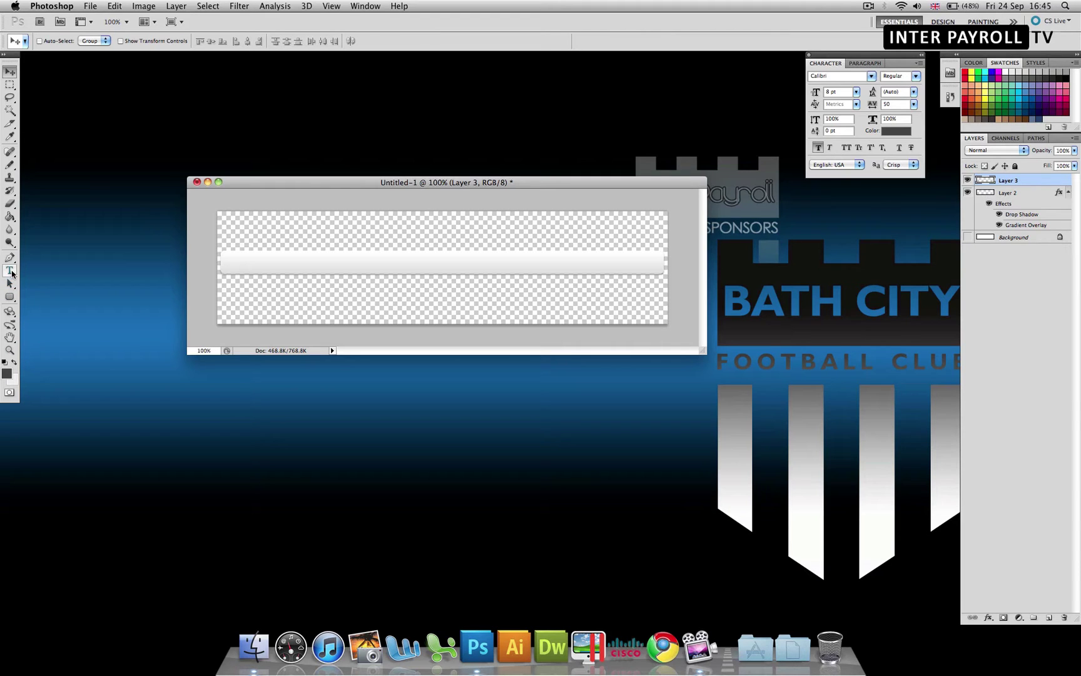
click(237, 264)
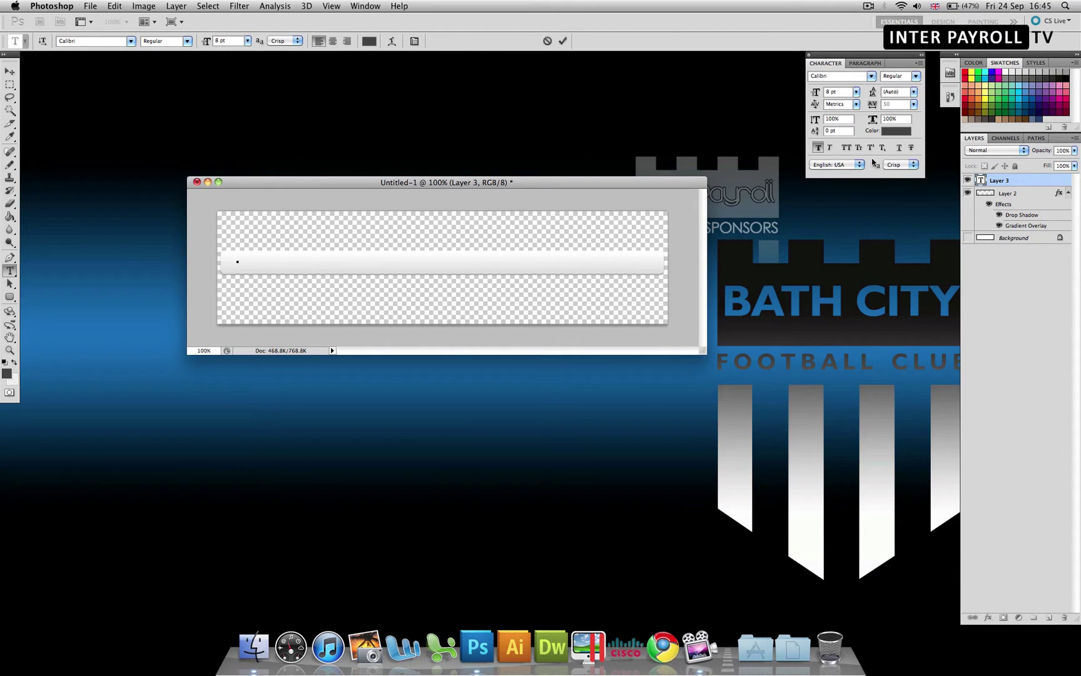
click(857, 93)
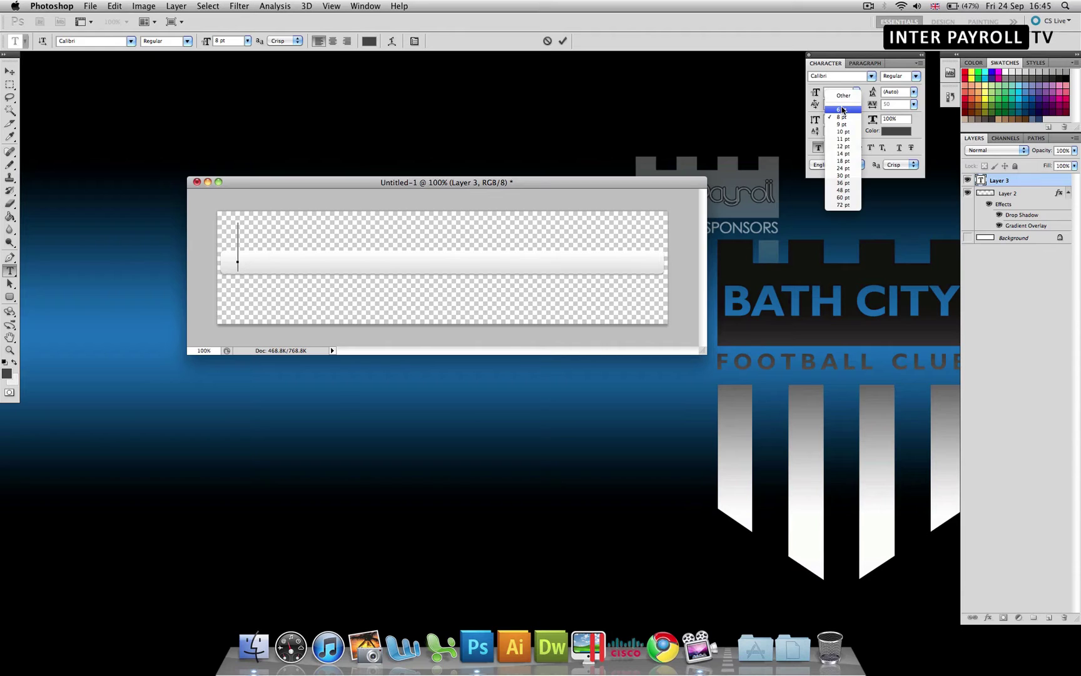
click(838, 95)
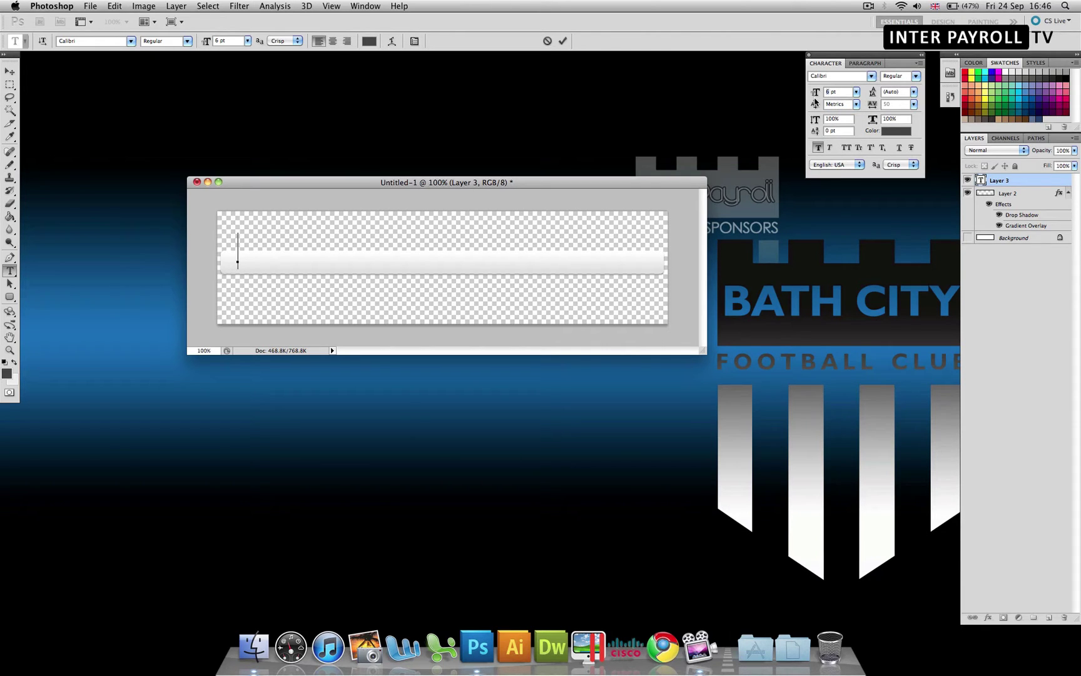
text(4)
key(Tab)
- Type the labels HOME, ABOUT, SERVICES, PRODUCCTS, CONTACT along the bar and commit them
click(239, 261)
text(HOME     ABOUT )
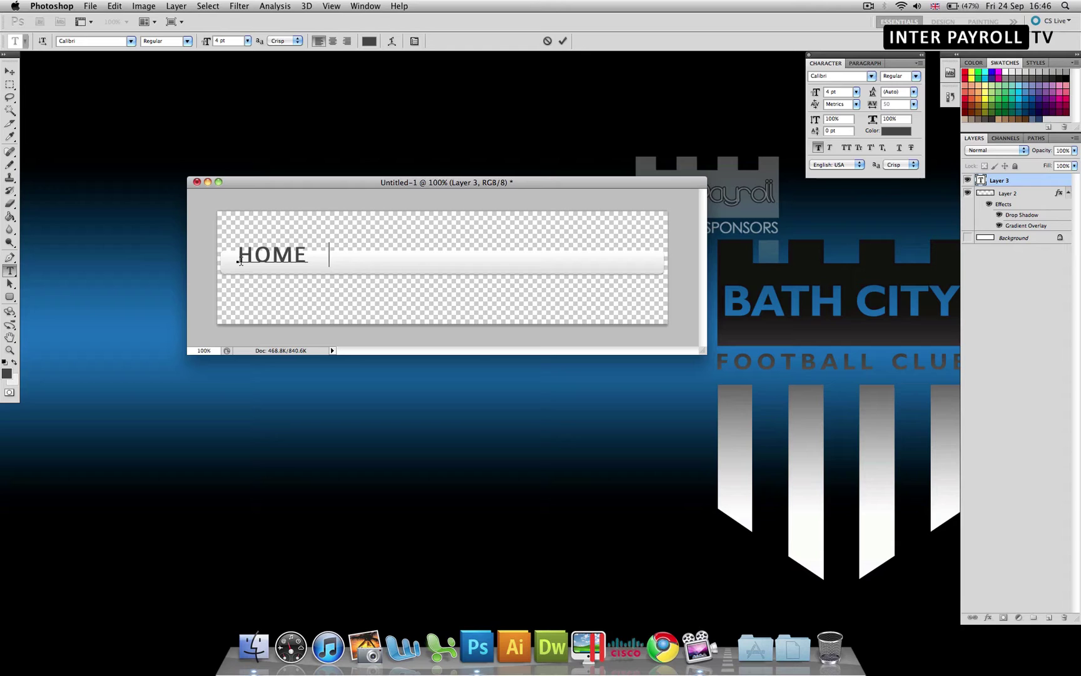
text(    SERVICES)
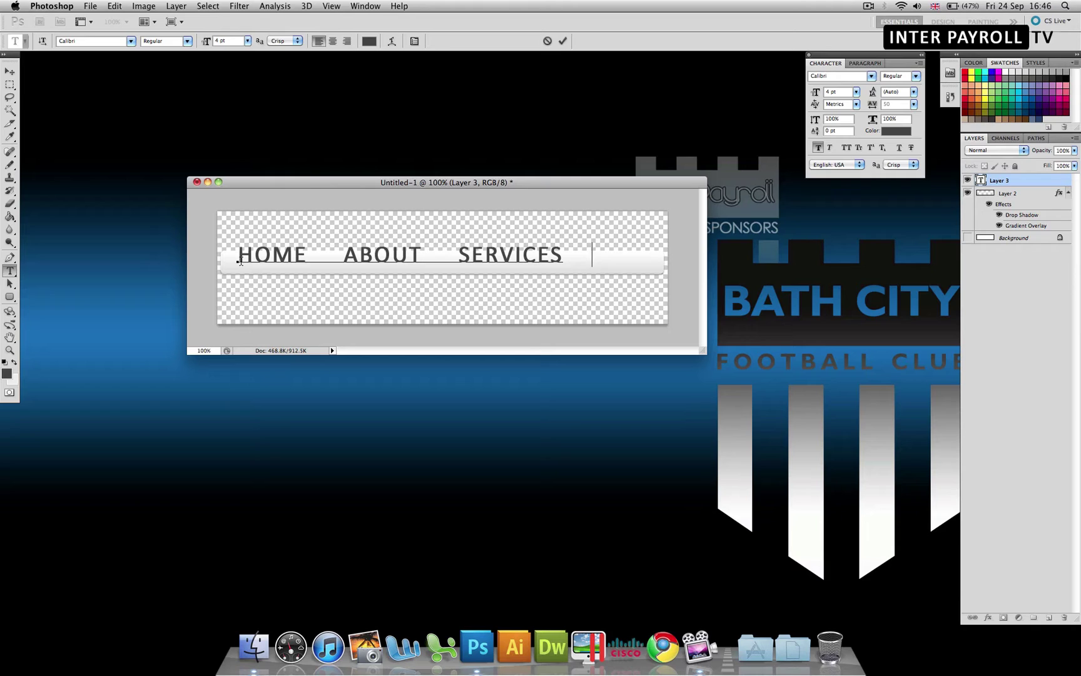
text(    PRODU)
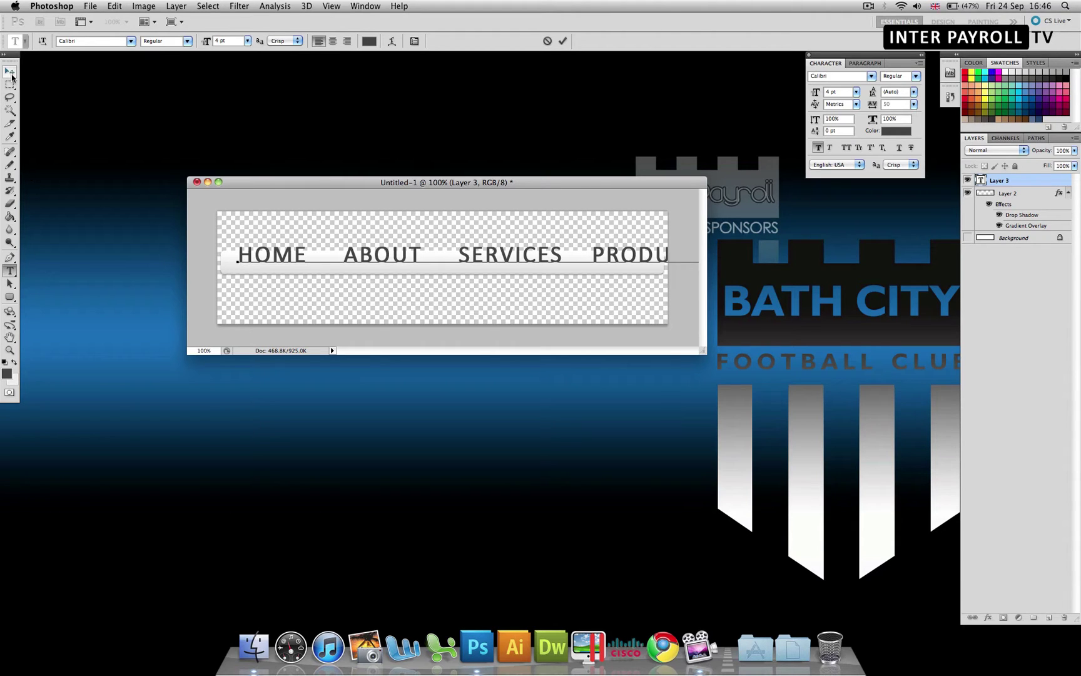
click(10, 72)
click(10, 270)
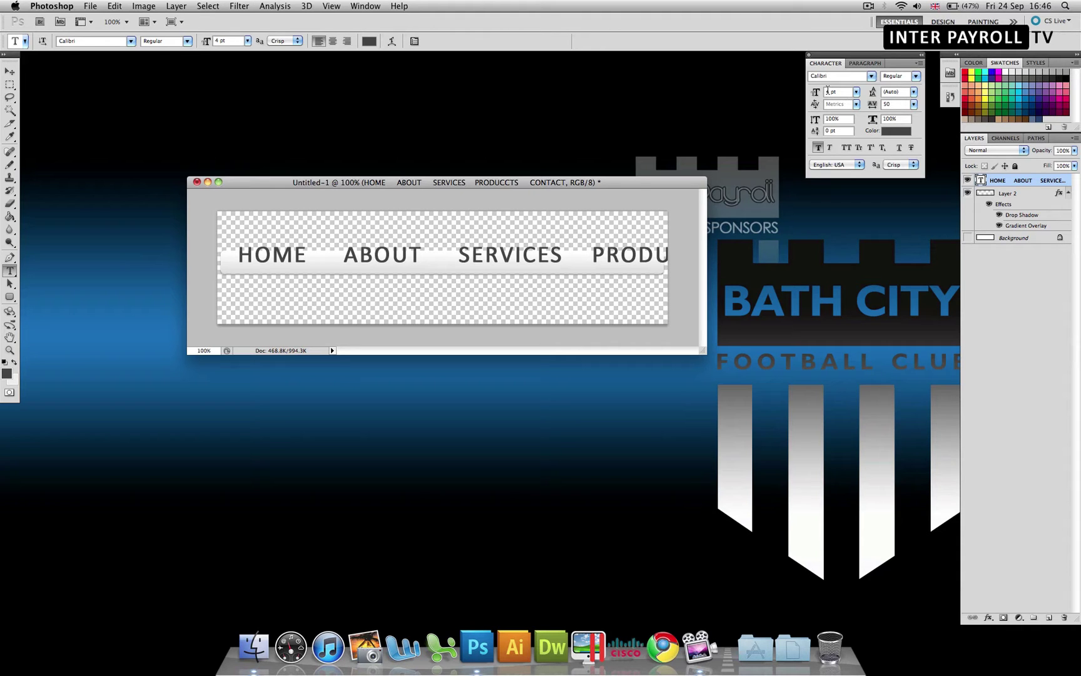
- Apply faux bold, 2 pt size and 0 letter spacing to the menu text
click(818, 149)
key(Tab)
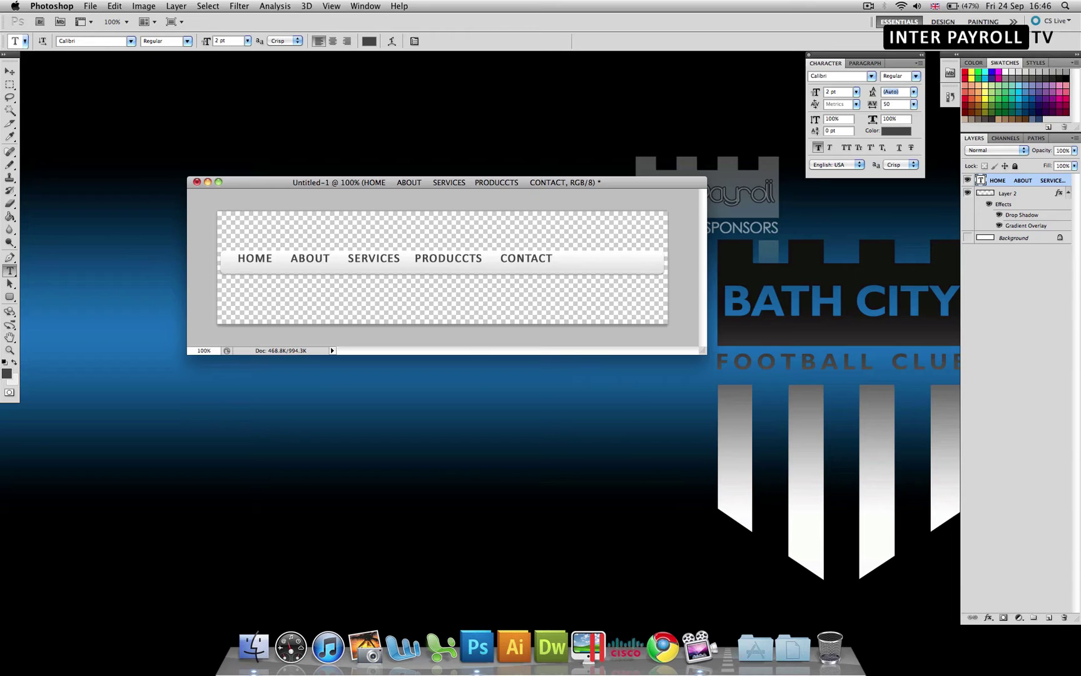
click(893, 94)
click(873, 101)
text(0)
key(Tab)
- Widen the gaps before ABOUT, SERVICES, PRODUCCTS and CONTACT, then nudge the text slightly down
click(285, 257)
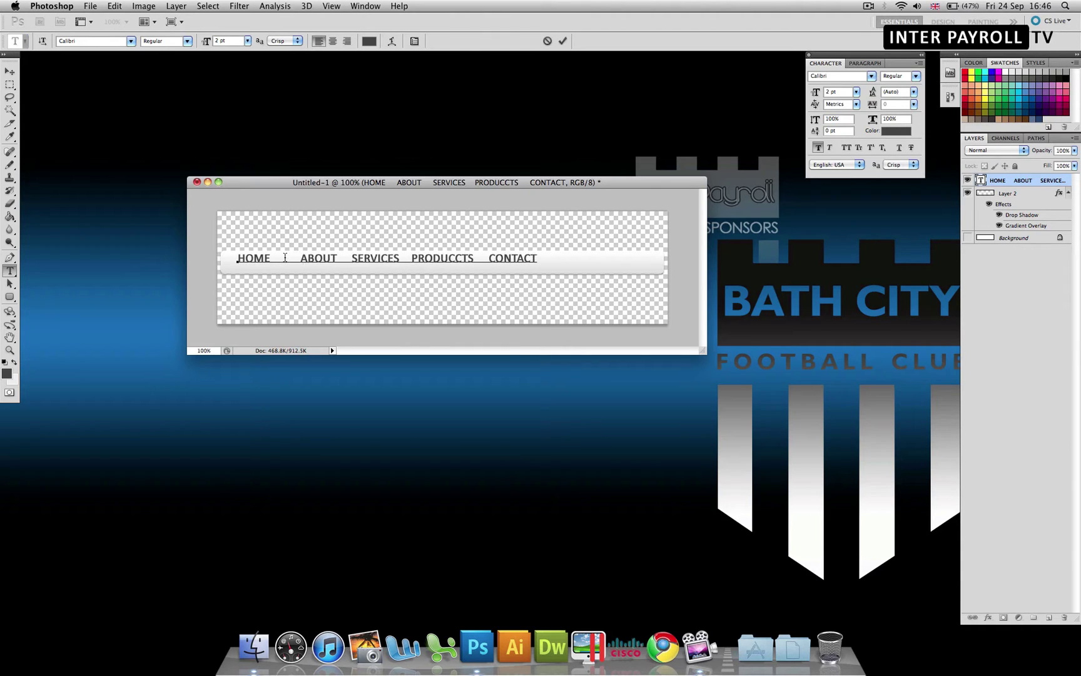
click(352, 256)
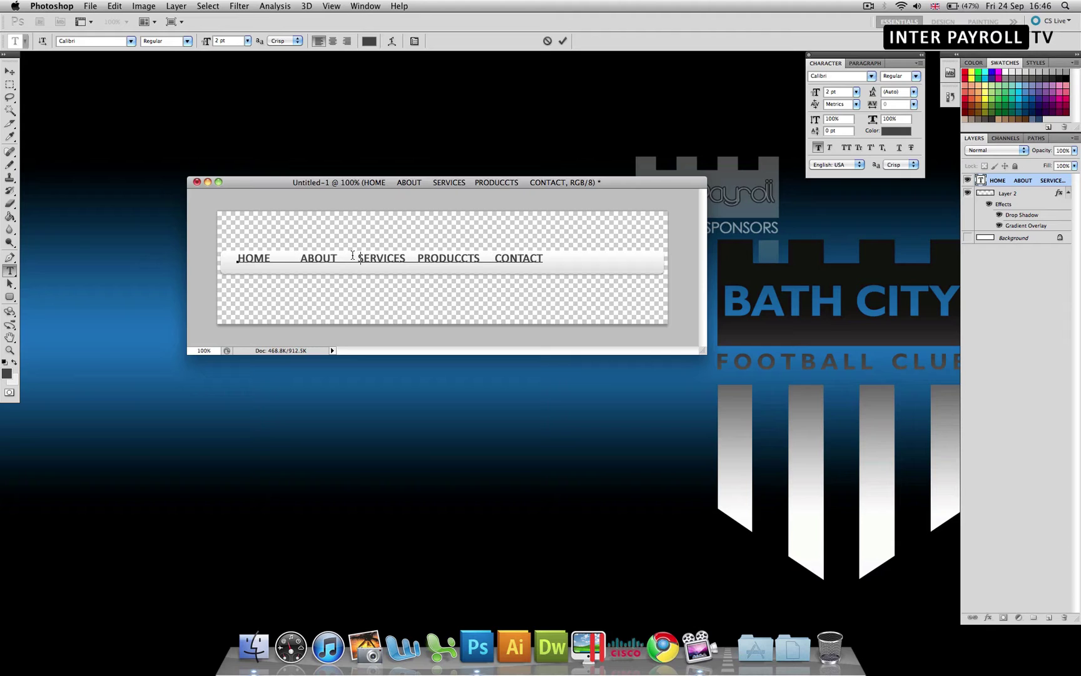
click(425, 258)
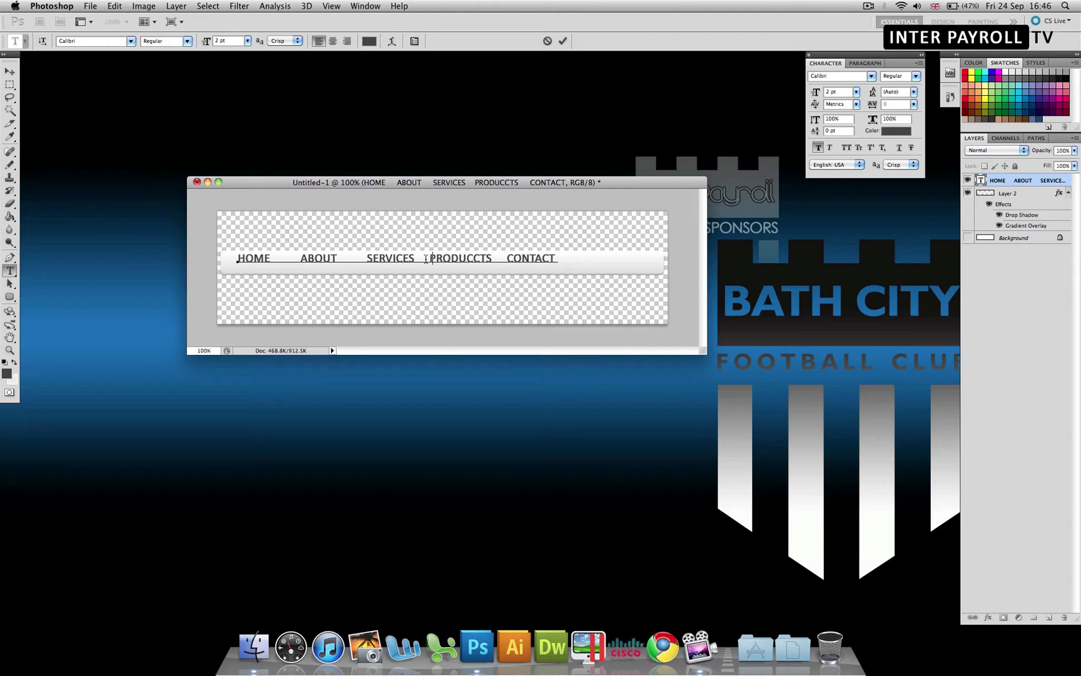
click(516, 259)
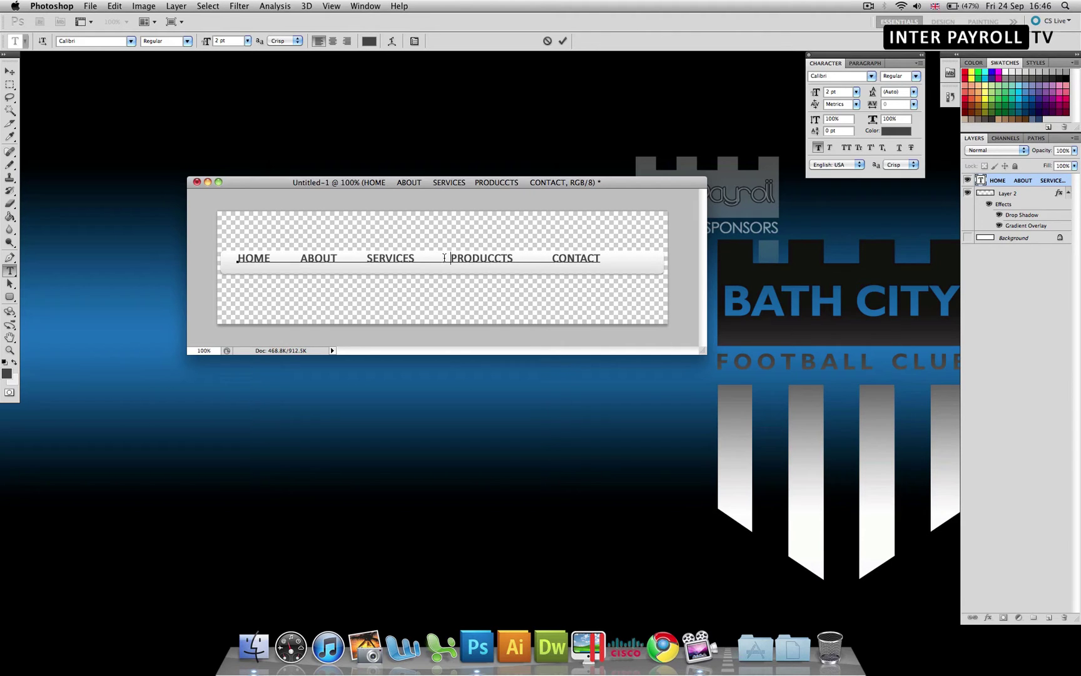
click(368, 258)
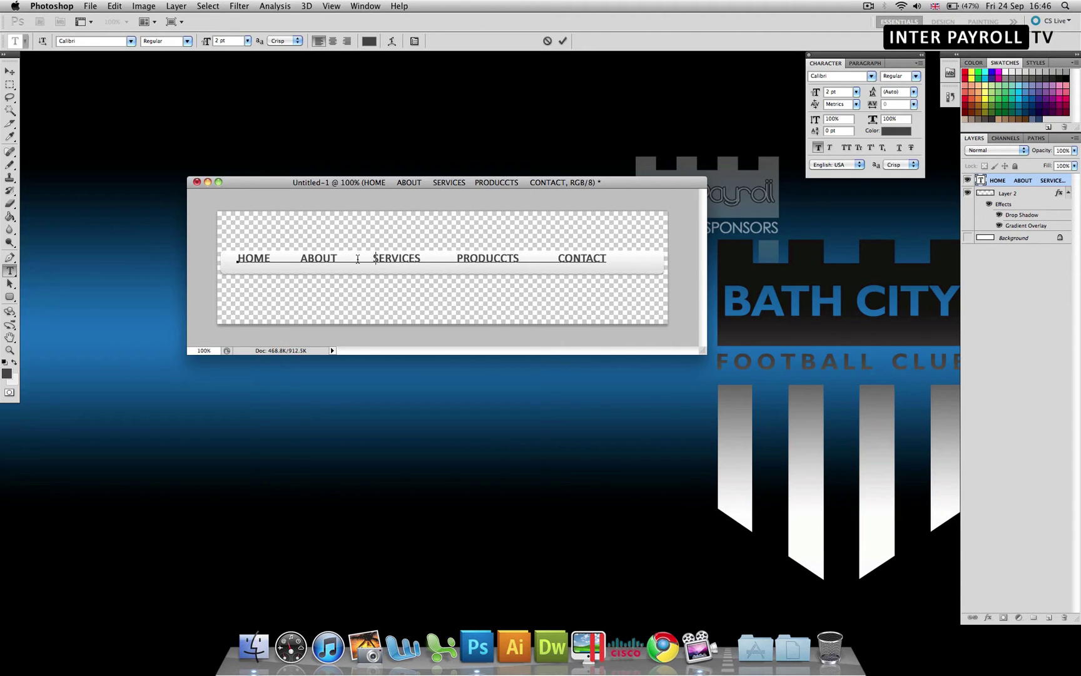
click(301, 259)
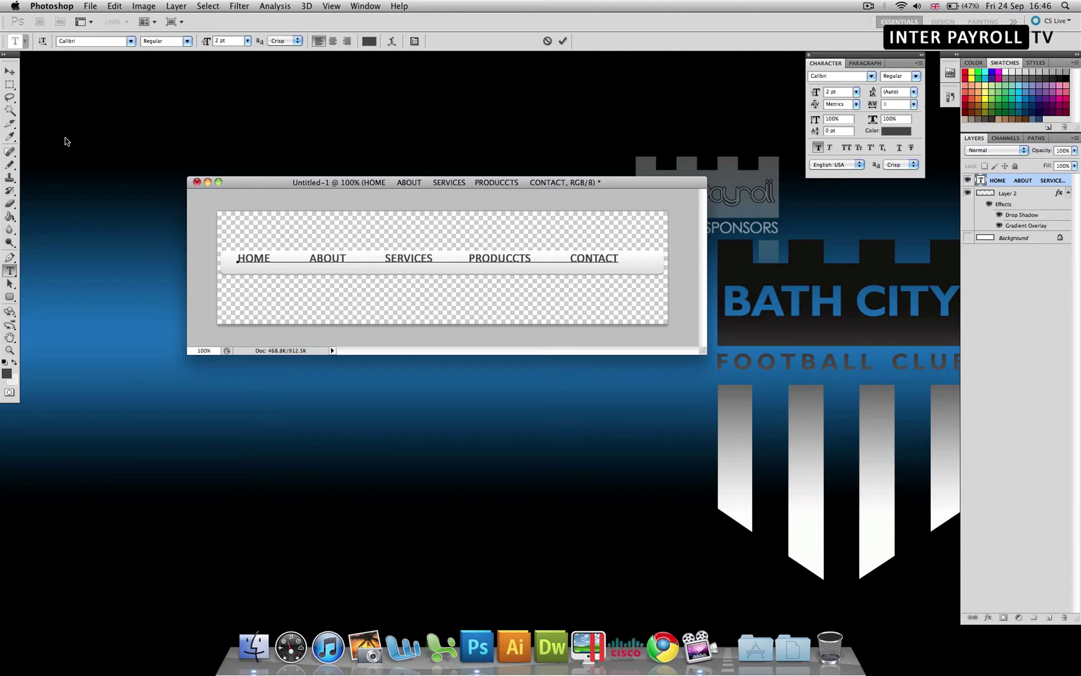
click(11, 73)
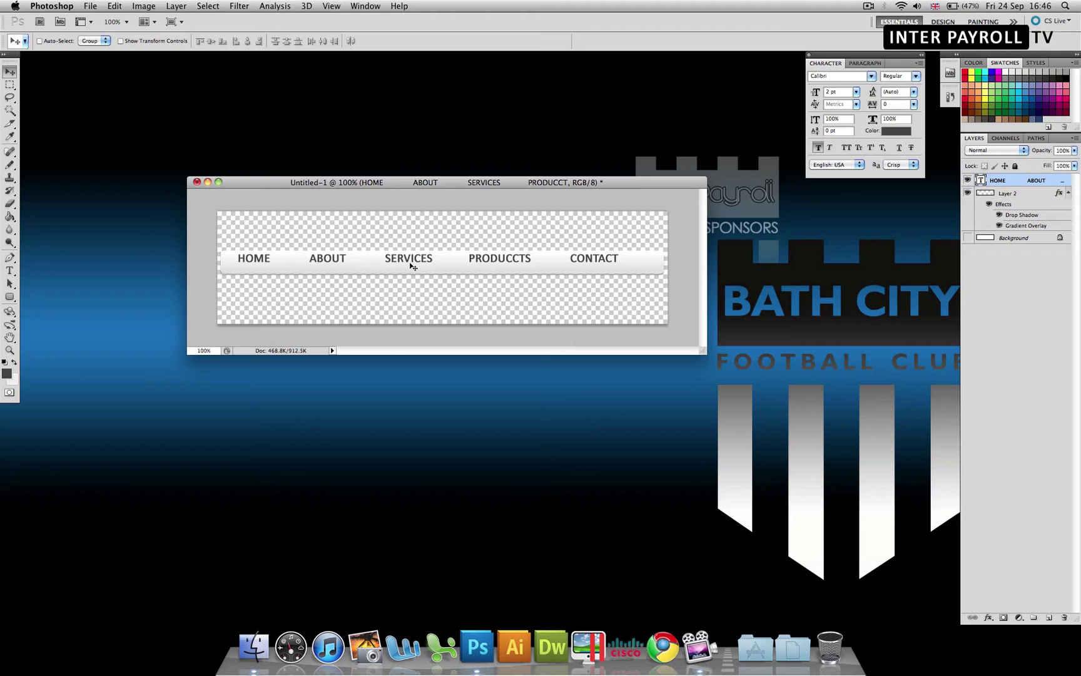
drag(409, 265, 411, 268)
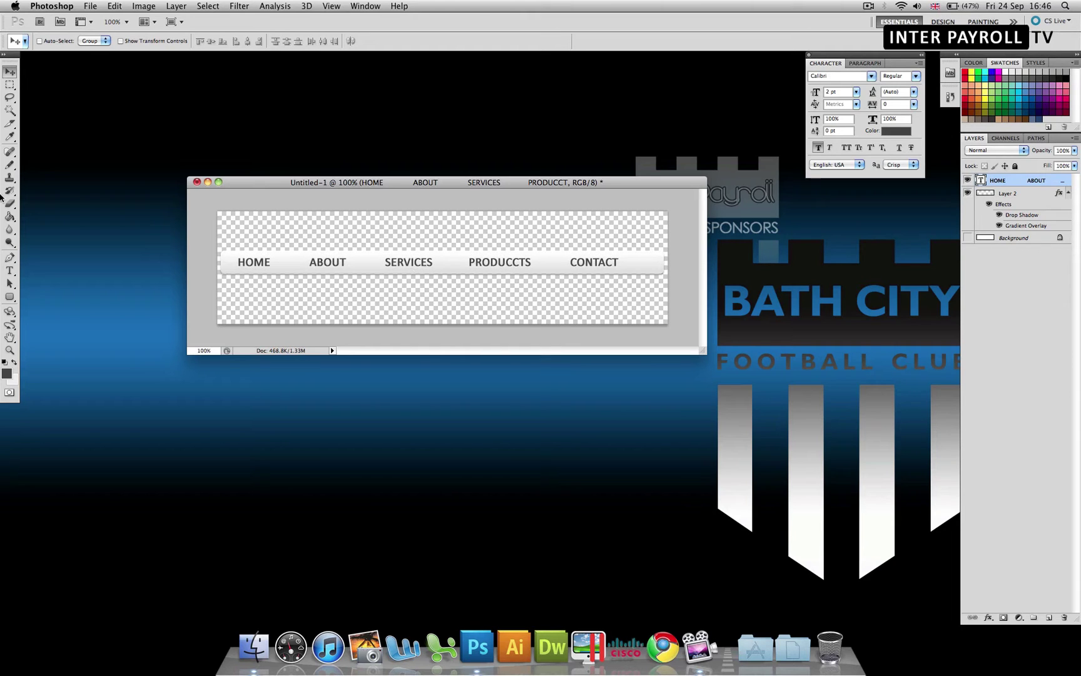
- Add another space before each label and correct PRODUCCTS to PRODUCTS
click(10, 271)
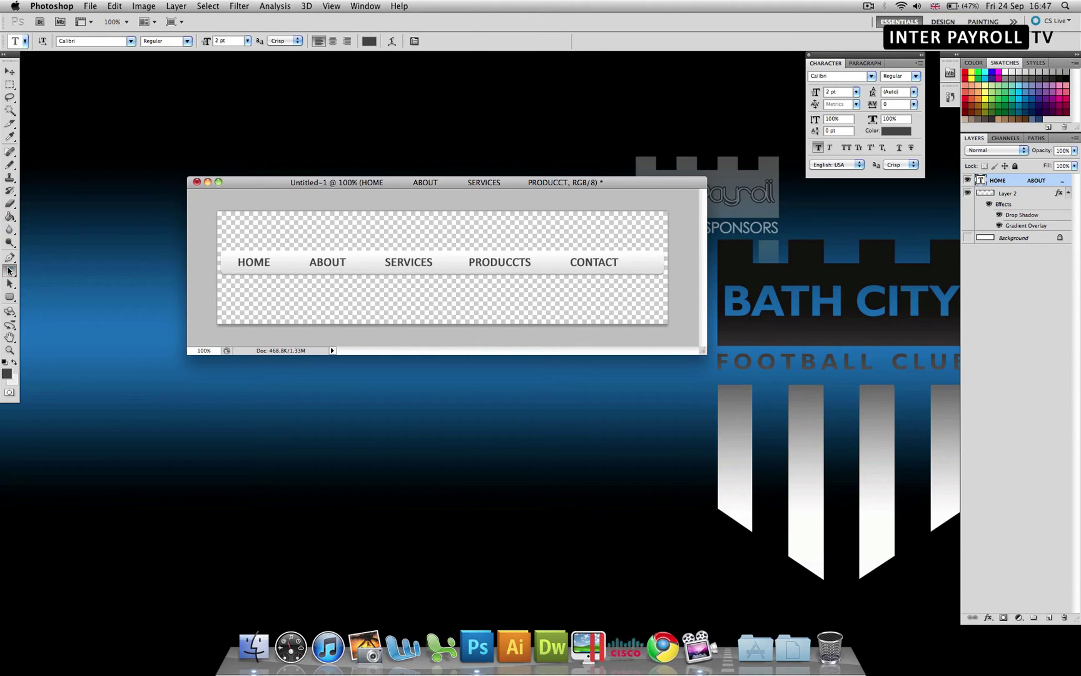
click(308, 260)
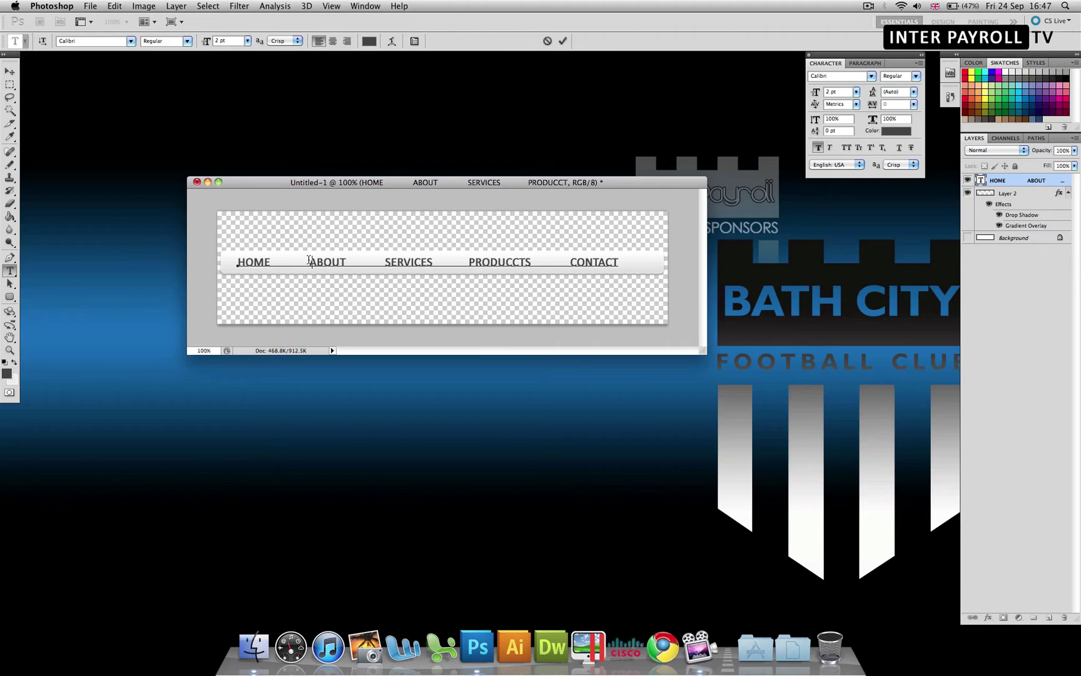
click(387, 261)
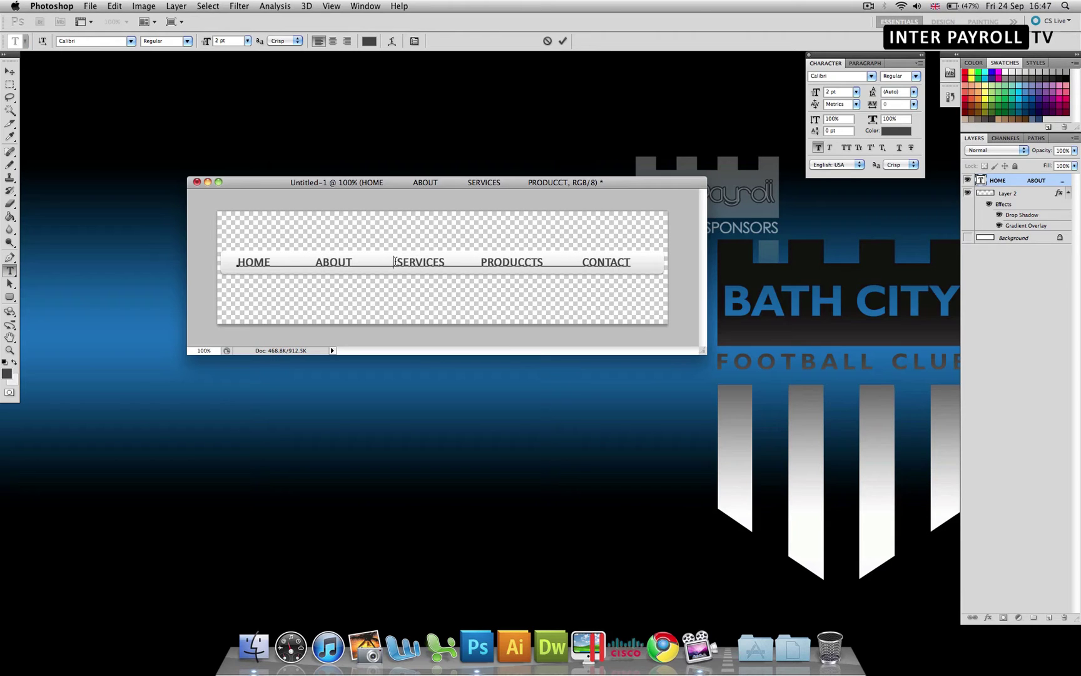
click(477, 262)
click(590, 262)
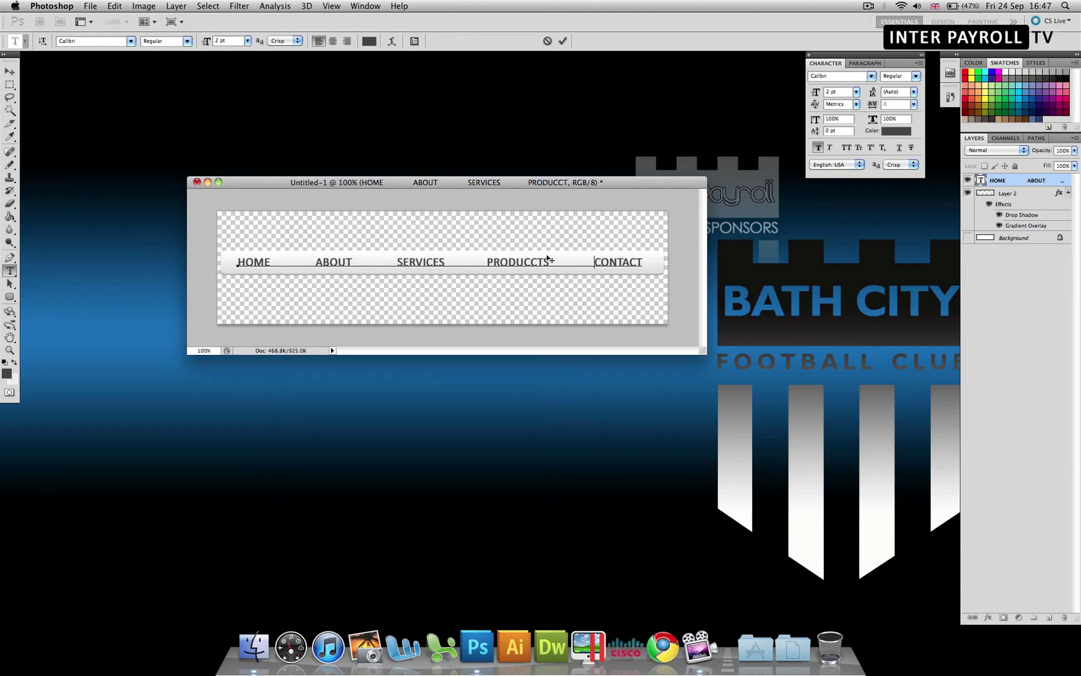
key(BackSpace)
click(10, 71)
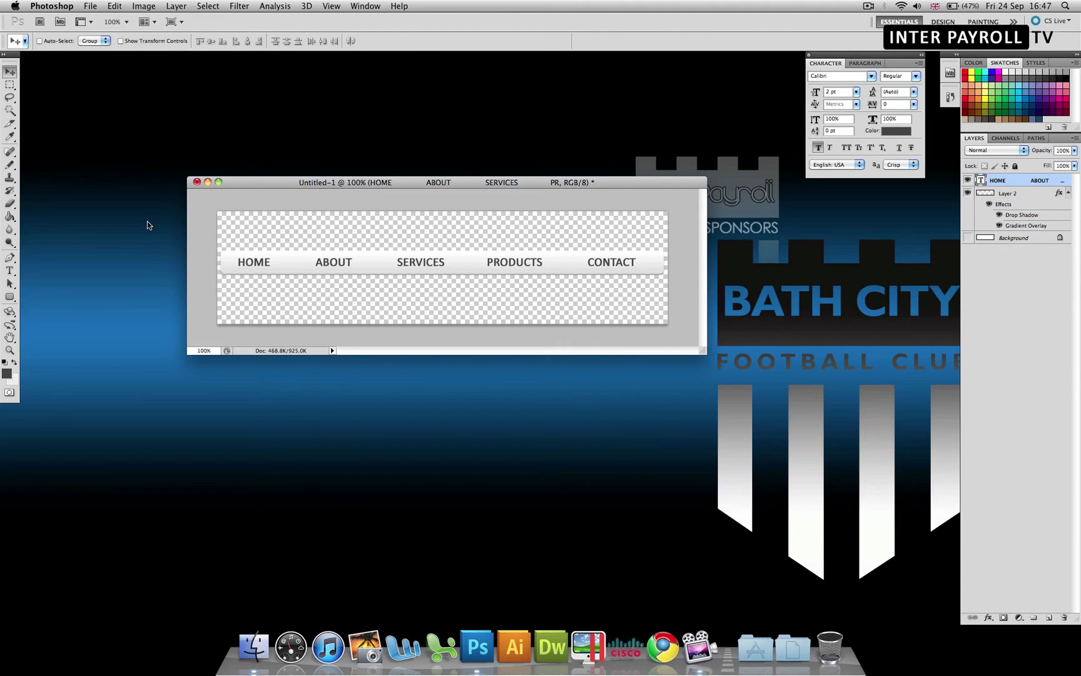
- Nudge the labels right, add an empty Layer 3, and zoom to 800% on HOME and ABOUT
key(Right)
key(Right)
key(Right)
key(Right)
key(Right)
key(Right)
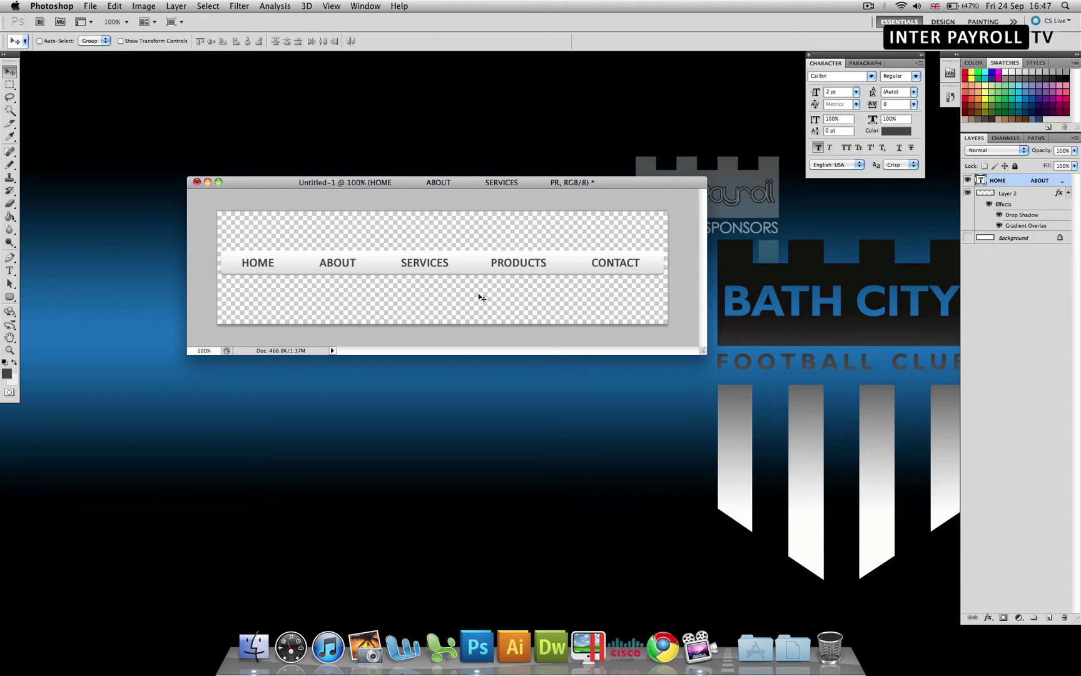
click(1048, 619)
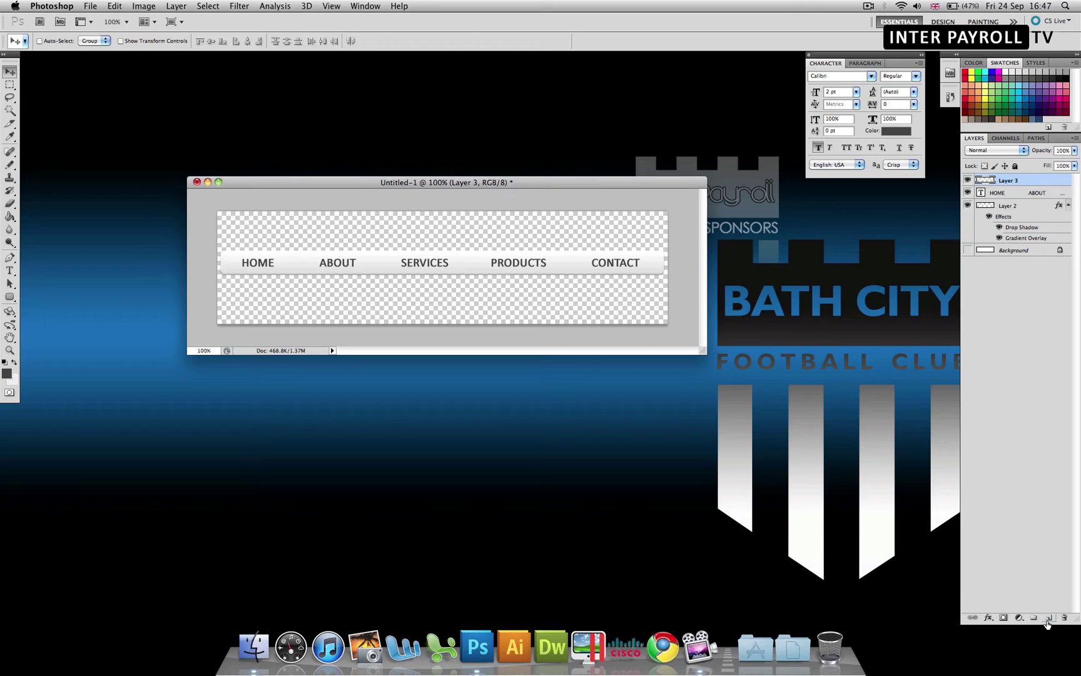
click(295, 259)
click(164, 287)
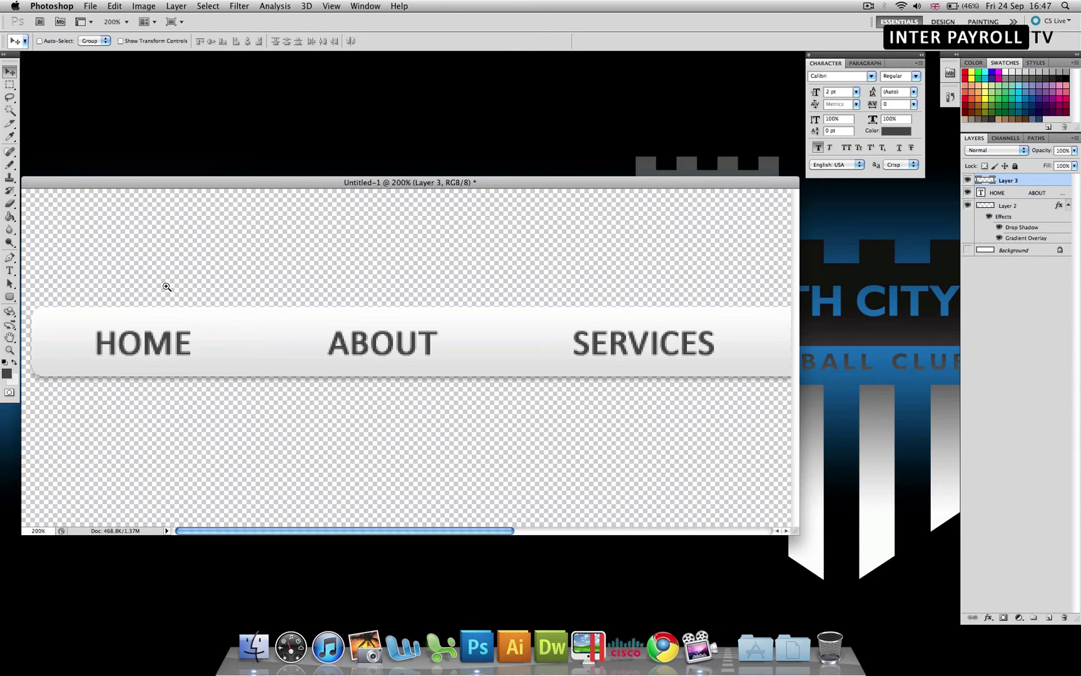
click(225, 345)
click(301, 373)
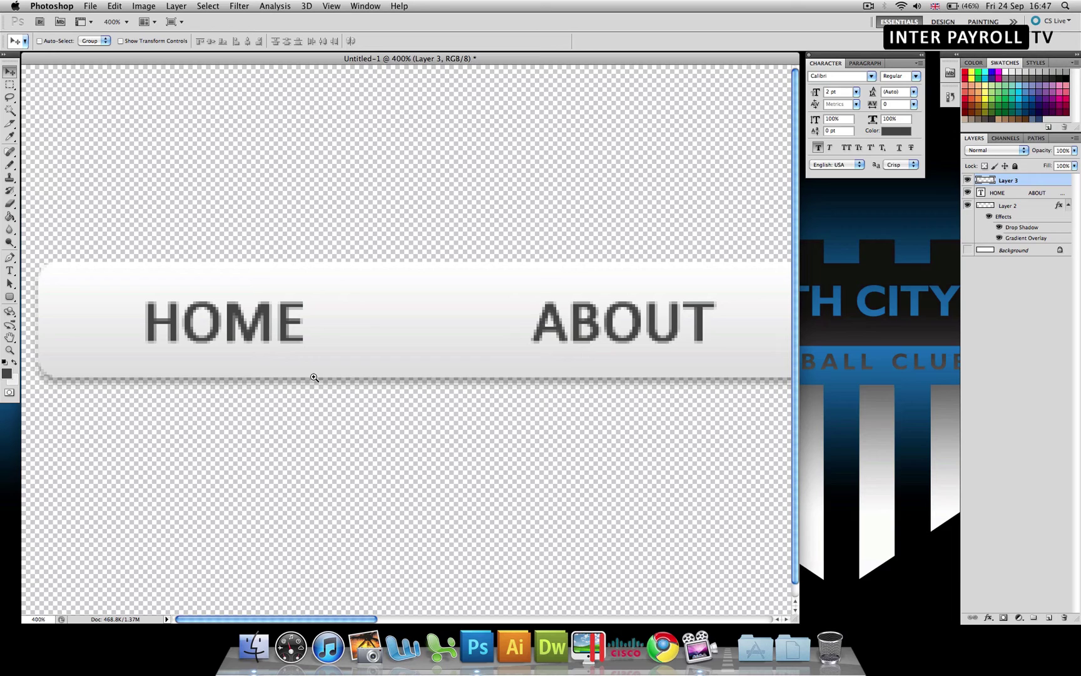
click(386, 354)
click(442, 309)
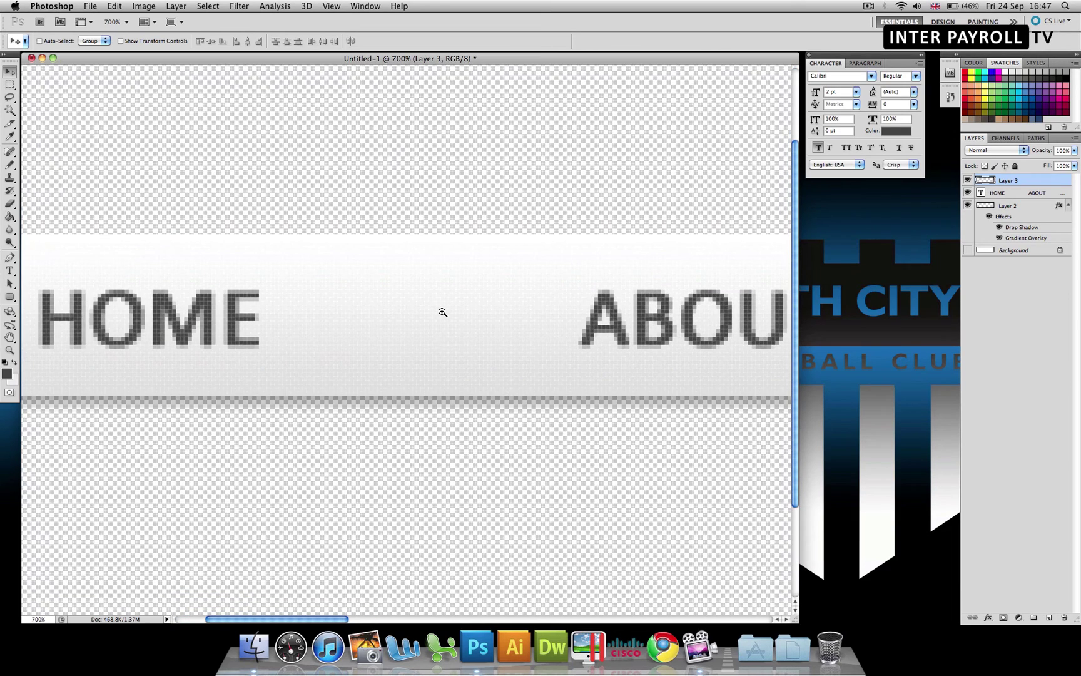
click(442, 311)
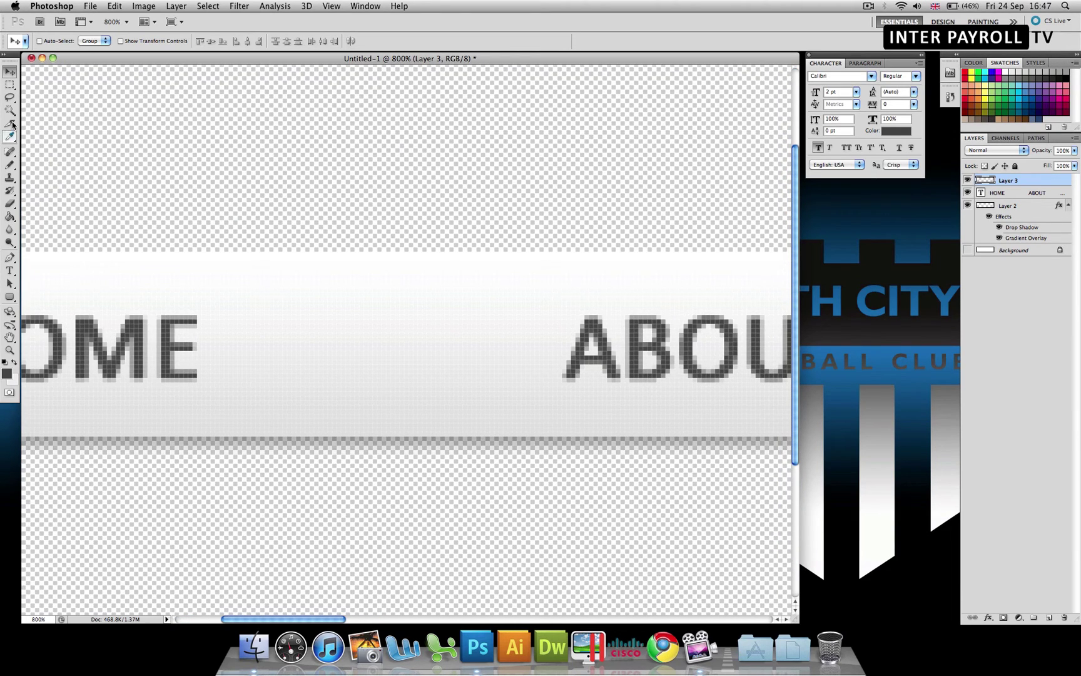
- Draw a thin vertical rectangular selection between HOME and ABOUT, with the Gradient Tool ready
click(9, 86)
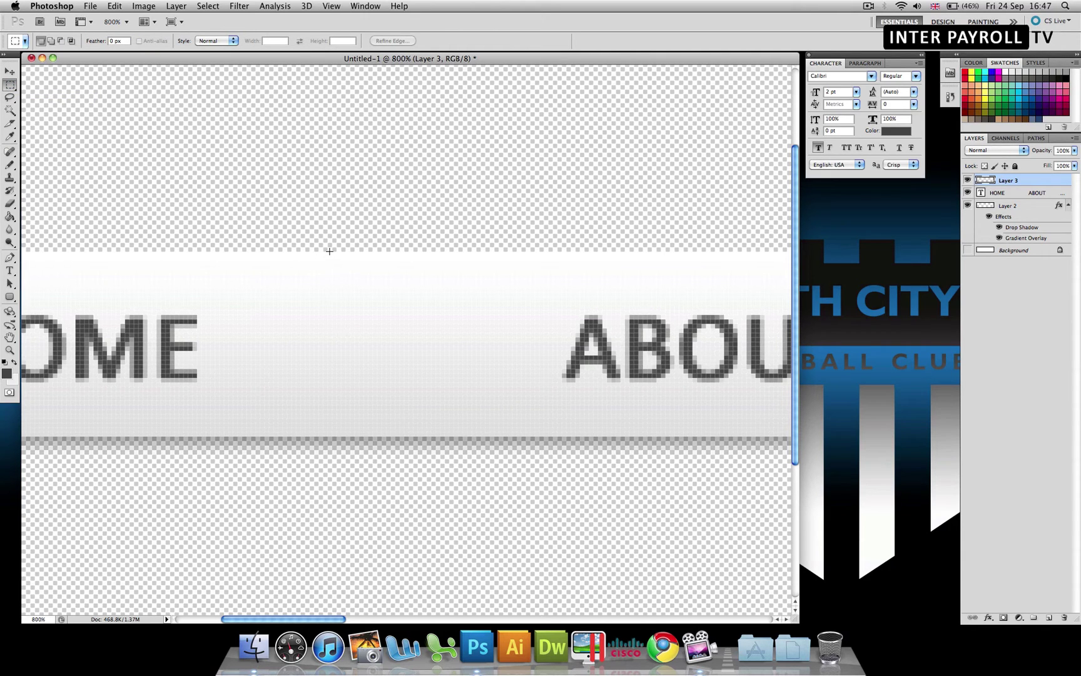
drag(330, 252, 329, 348)
drag(329, 345, 330, 348)
click(14, 222)
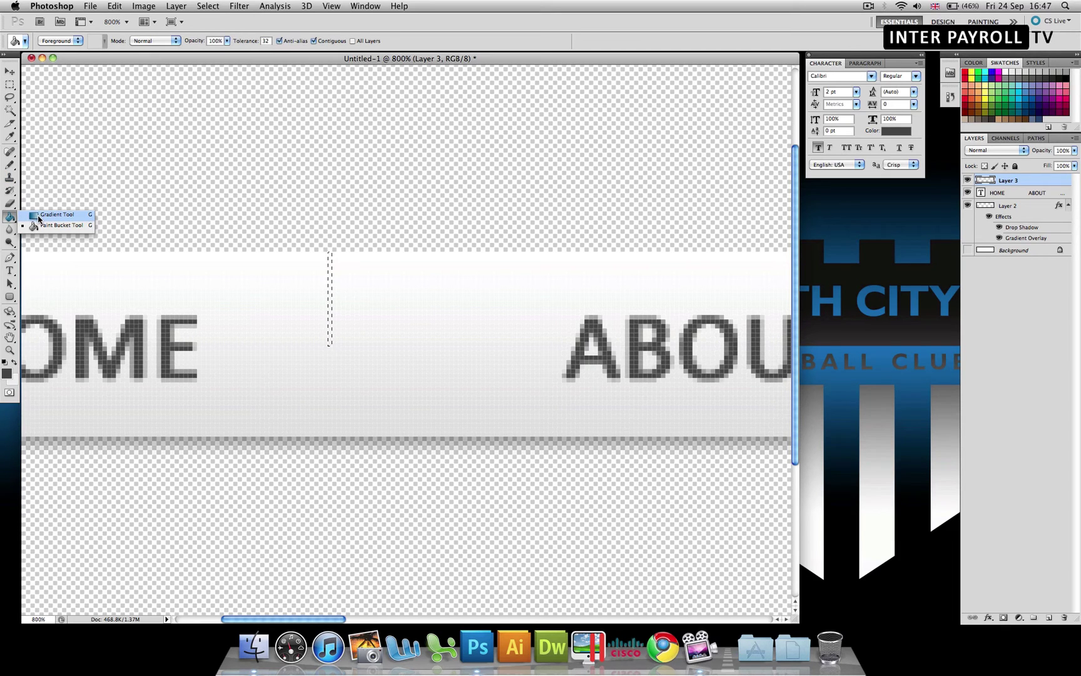
click(39, 216)
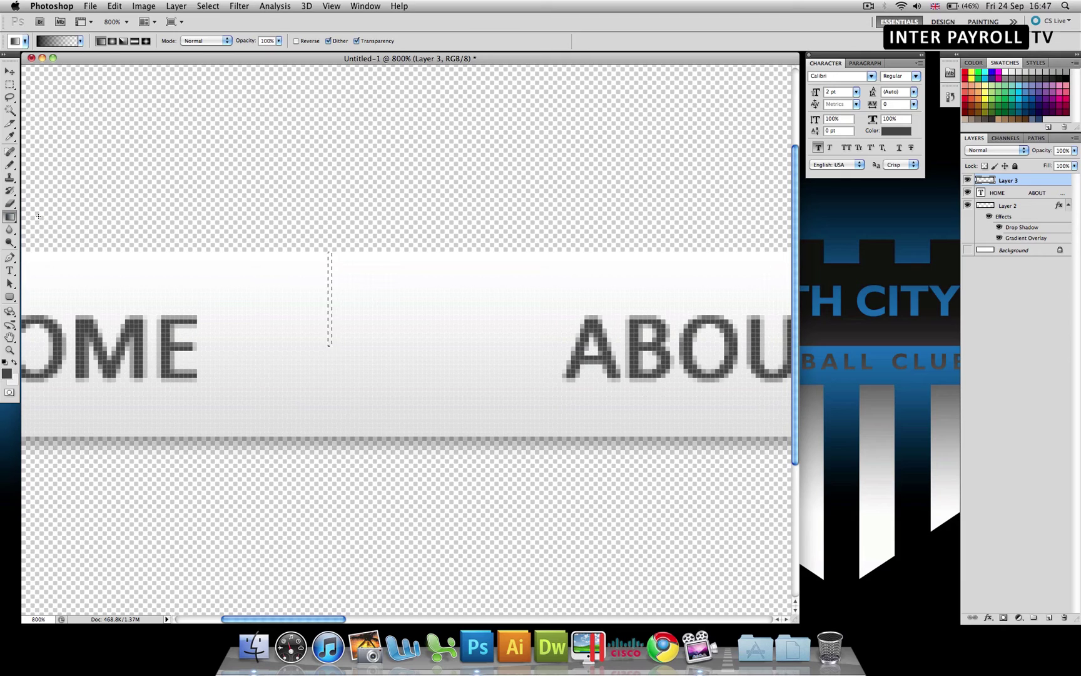
- Set the gradient to the Foreground to Transparent preset with a black left stop
click(52, 42)
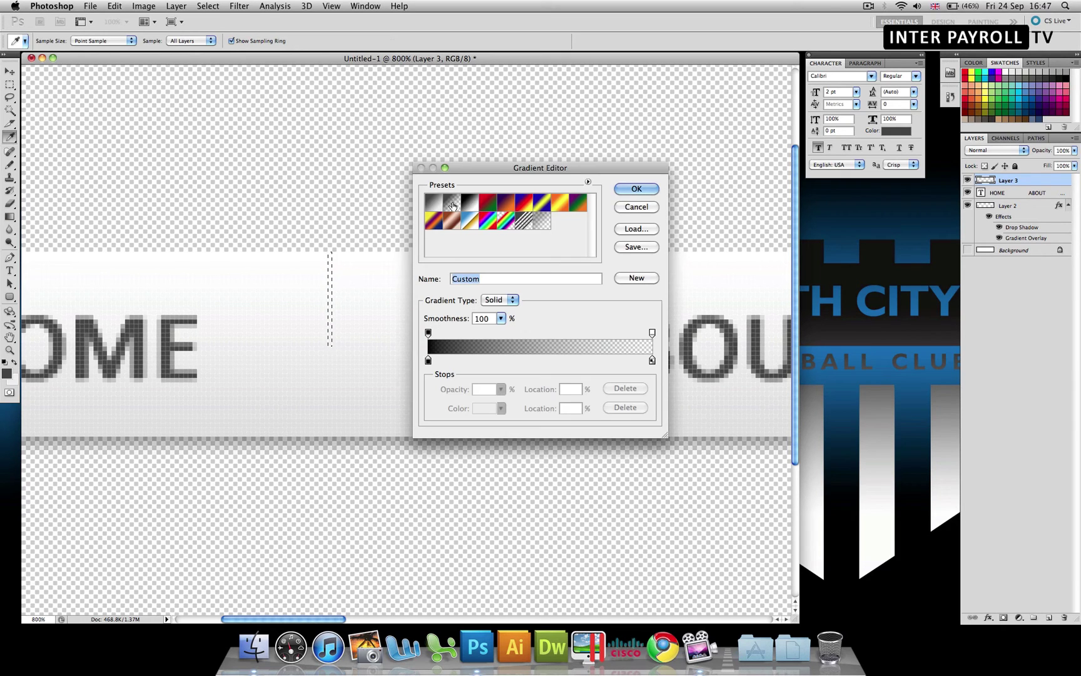
click(453, 205)
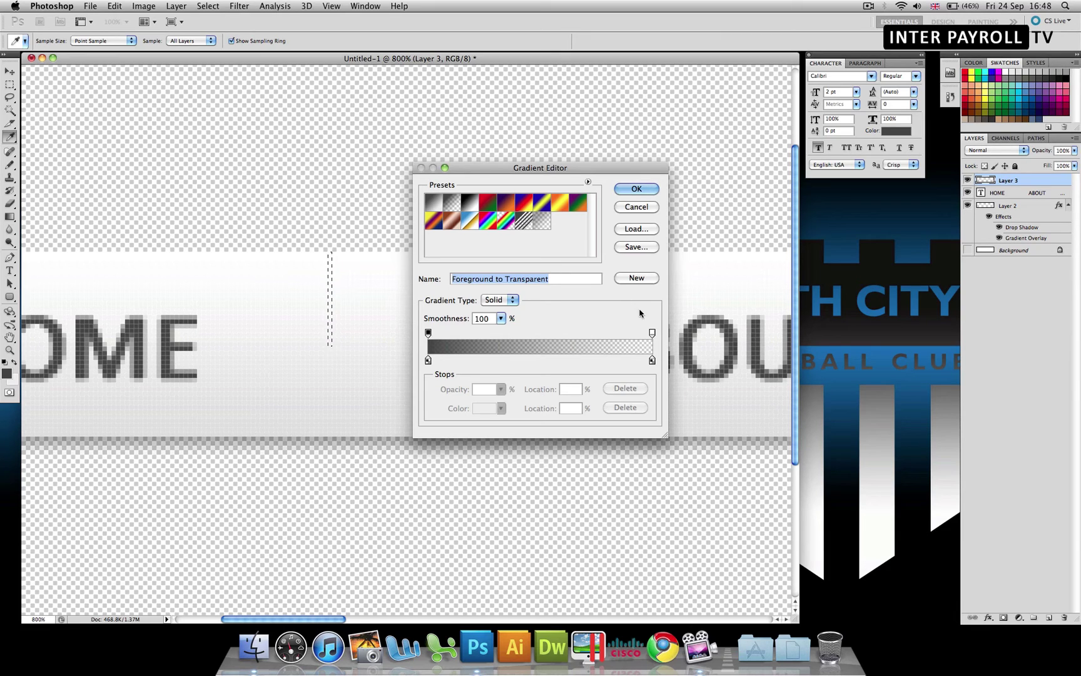
click(429, 361)
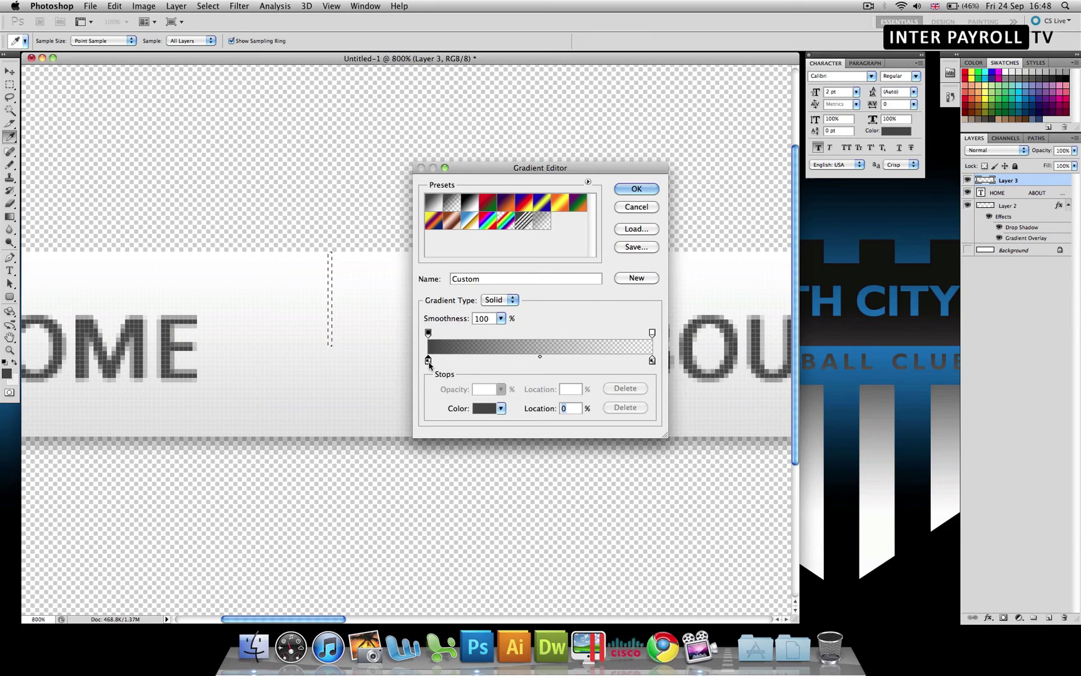
double_click(428, 361)
drag(619, 358, 599, 398)
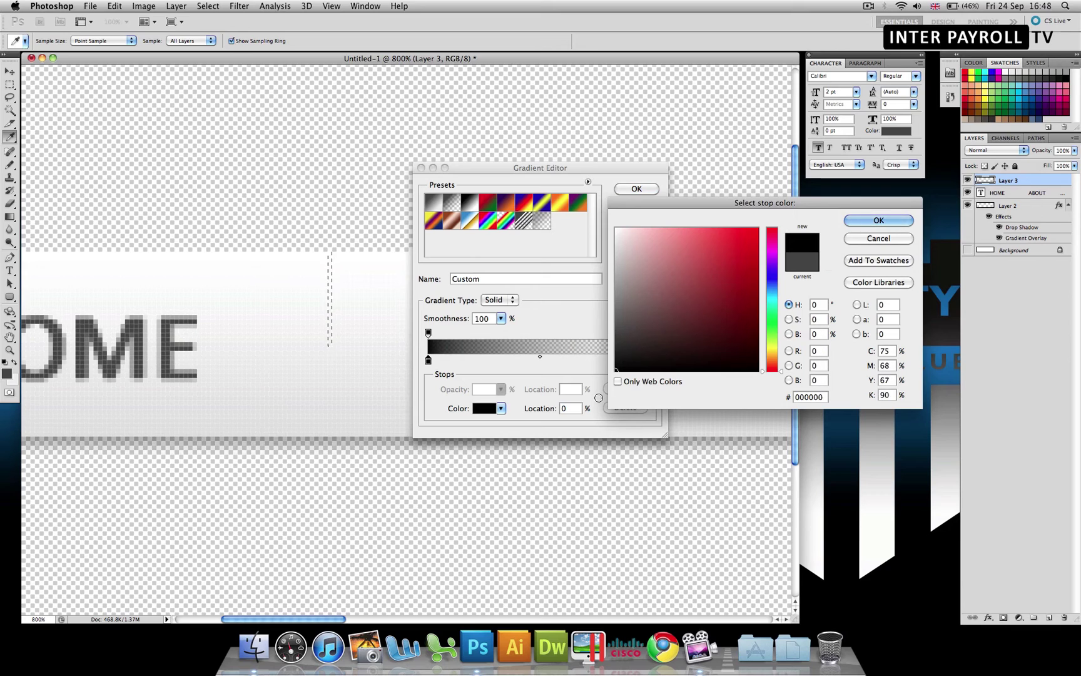
click(878, 220)
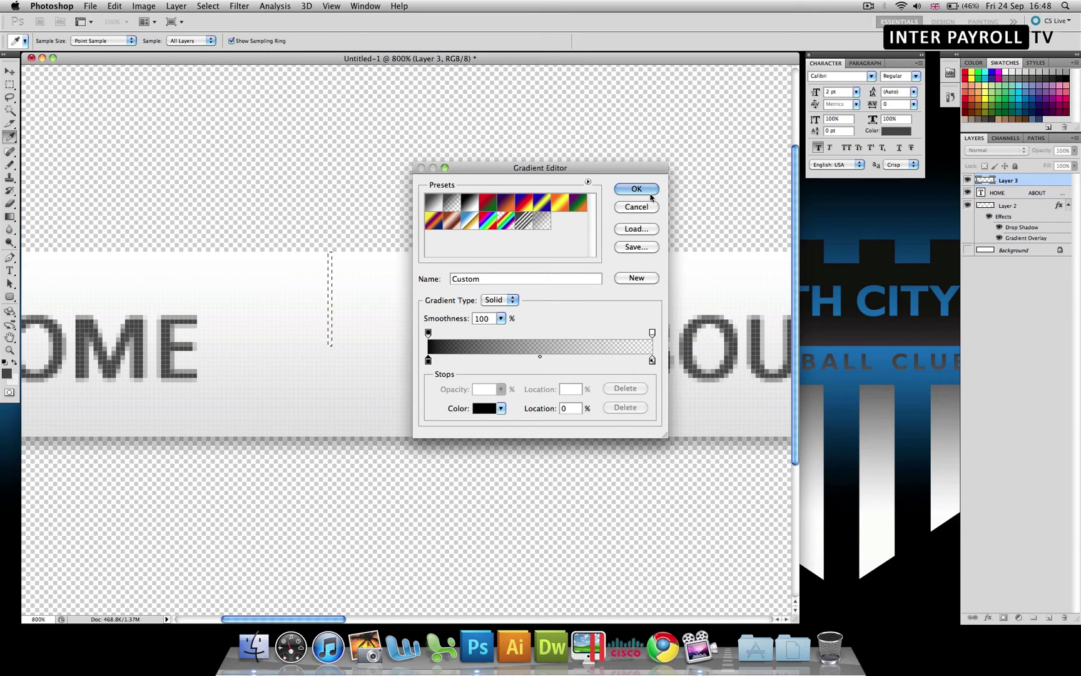
click(650, 195)
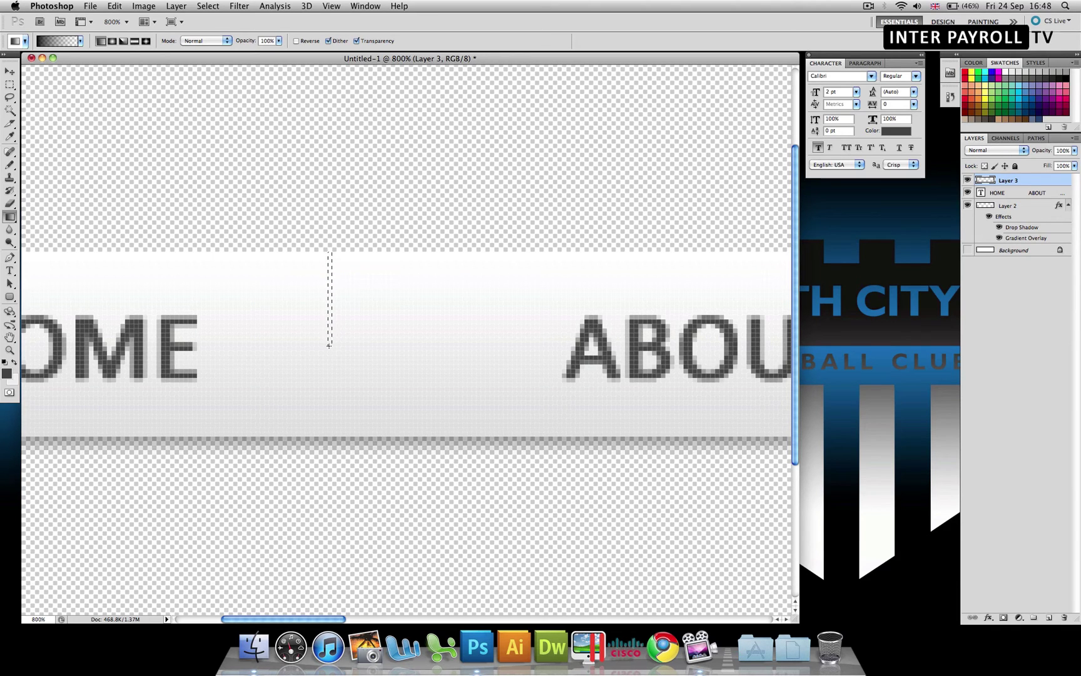
- Fill the strip with the gradient fading upward, then deselect
drag(328, 301, 329, 253)
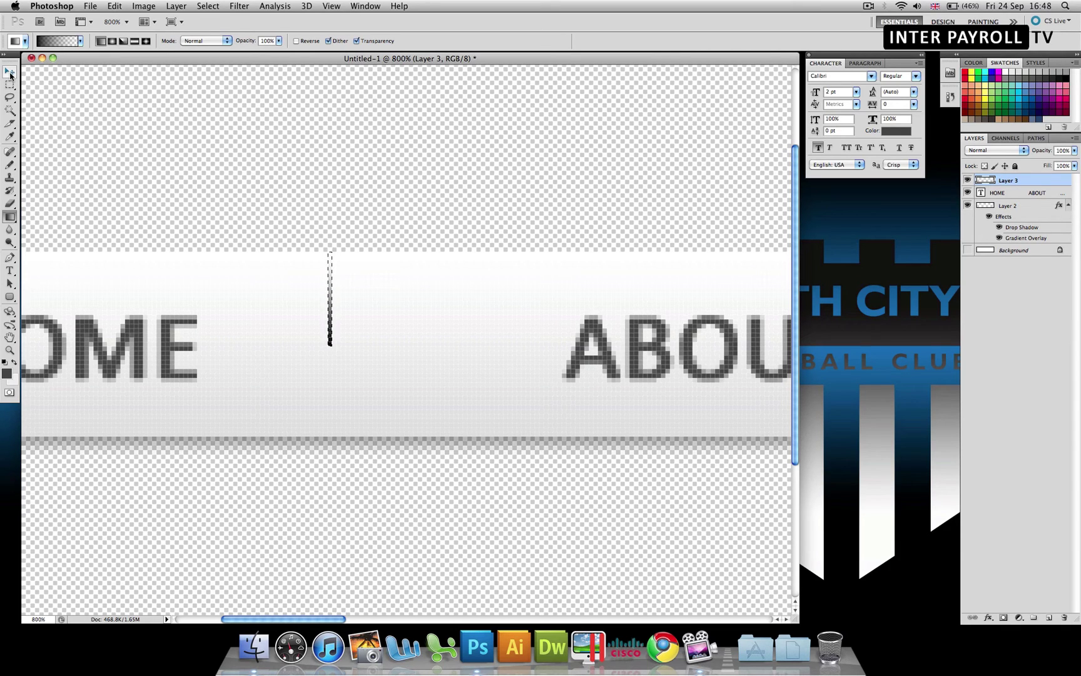
click(10, 73)
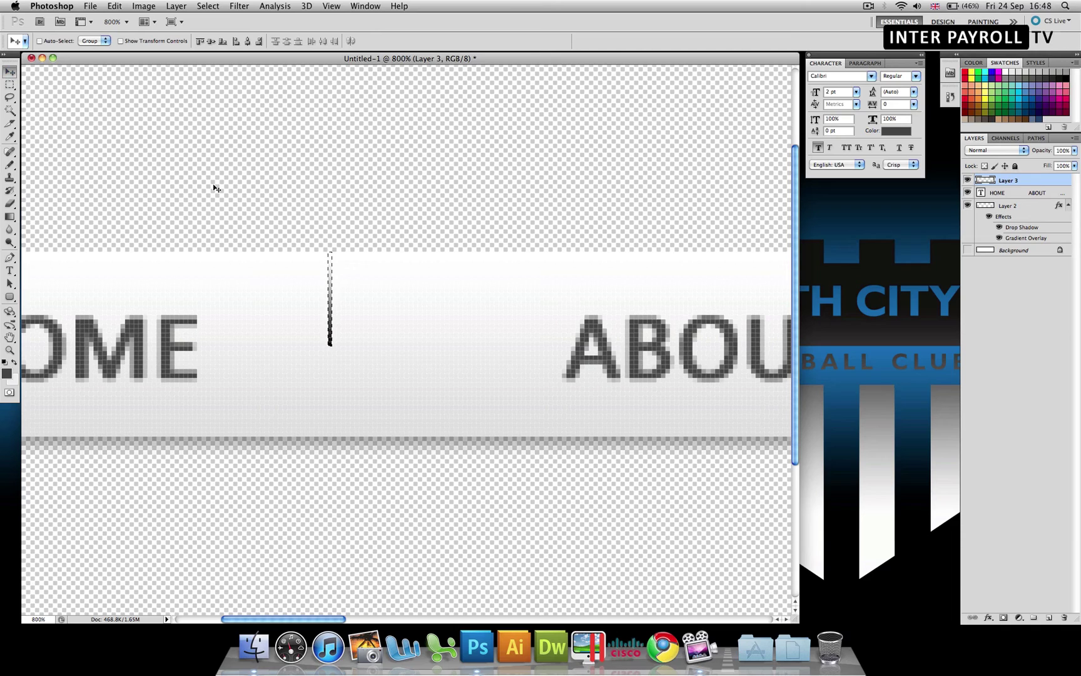
key(super+d)
- Copy the separator line, flip the copy vertically and align it directly below the original
drag(332, 303, 352, 306)
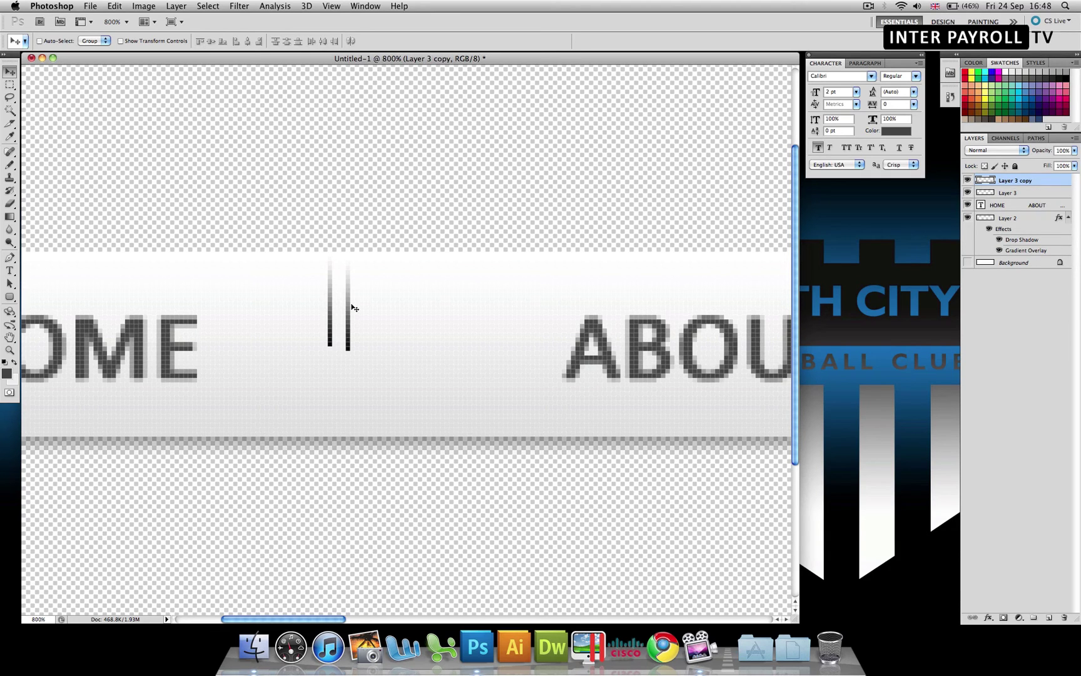
key(Up)
click(143, 6)
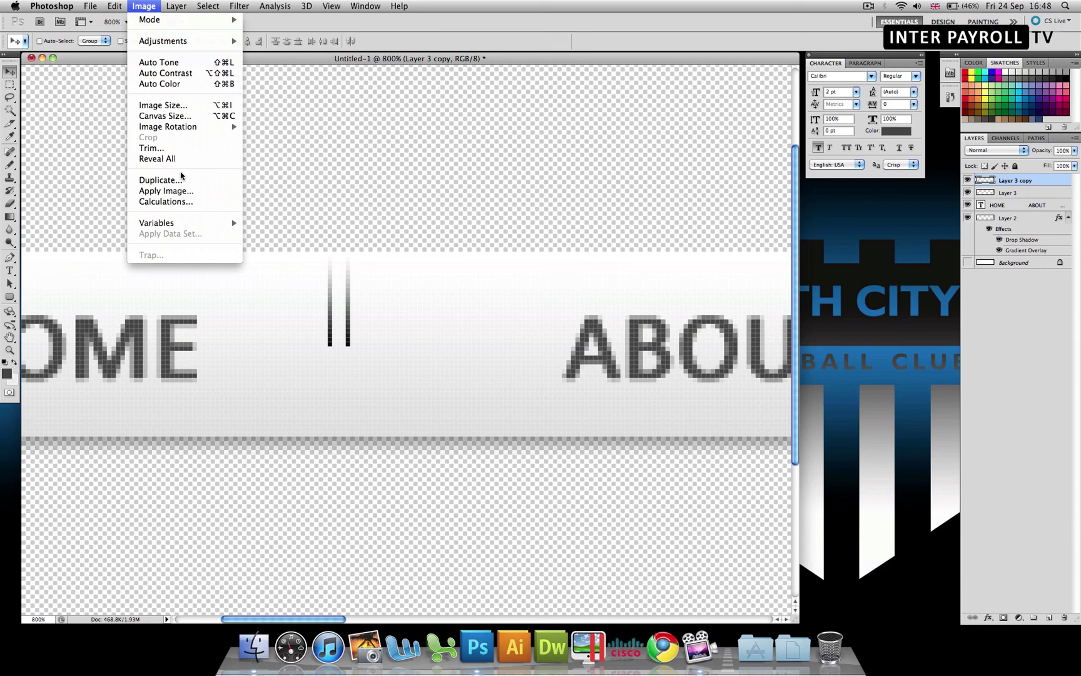
mouse_move(115, 6)
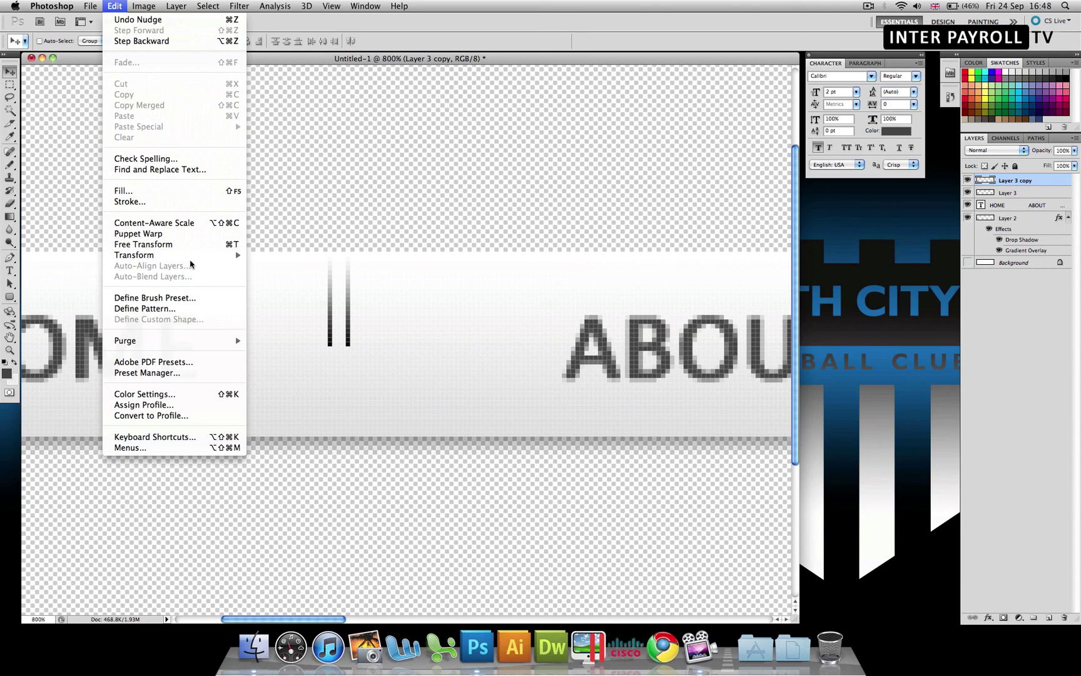
mouse_move(197, 256)
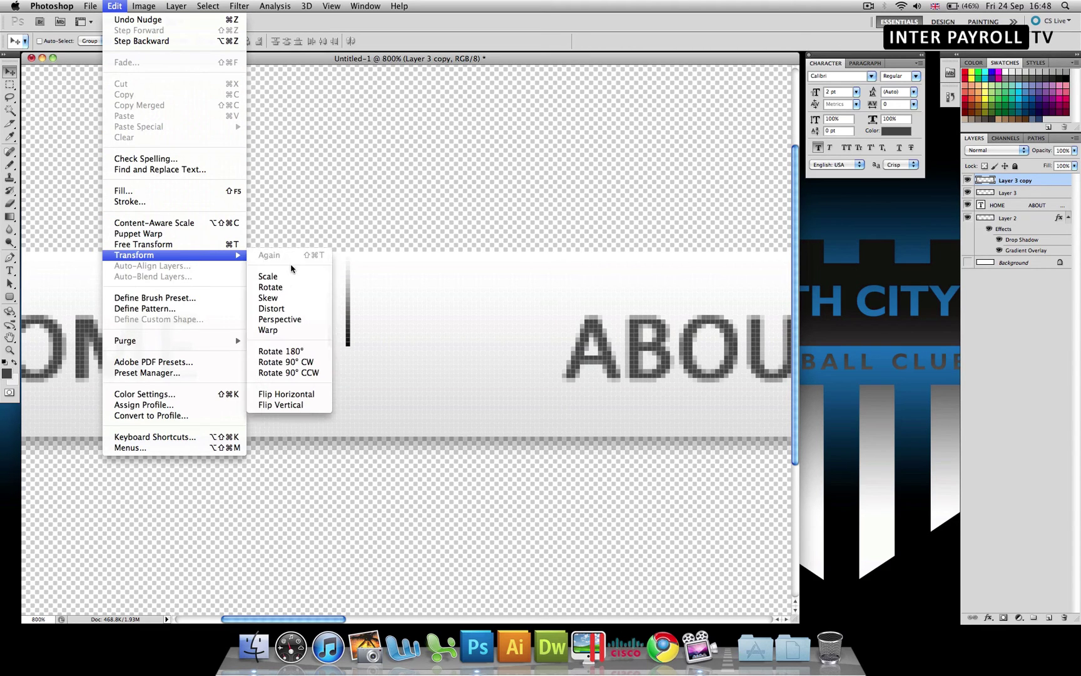
click(265, 407)
key(shift+Down)
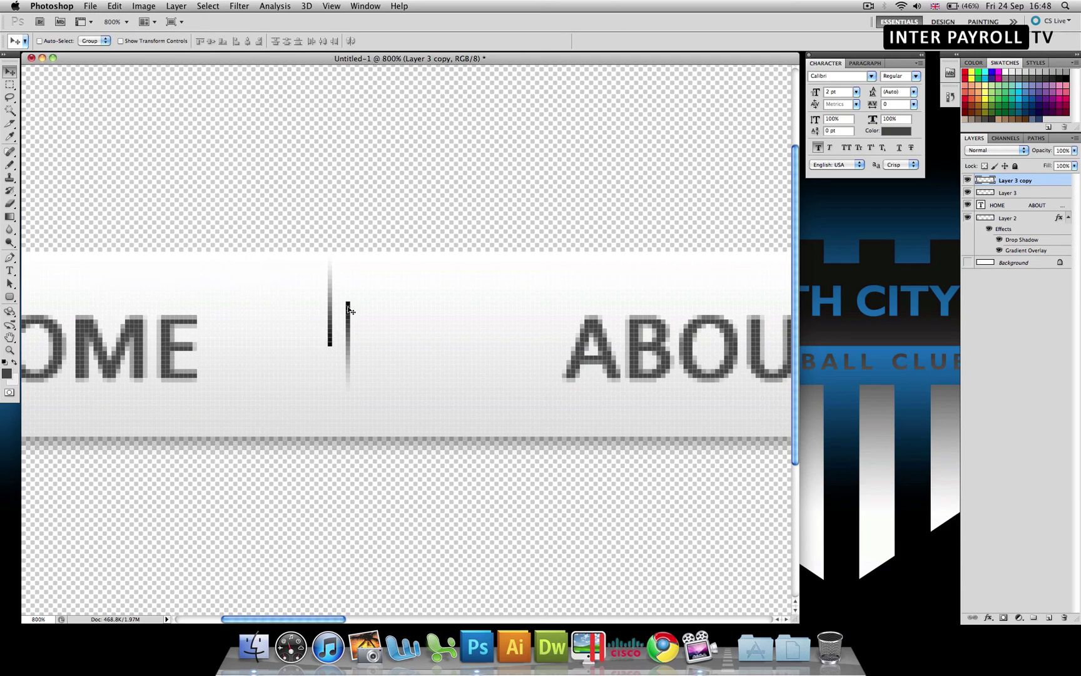
drag(349, 309, 331, 358)
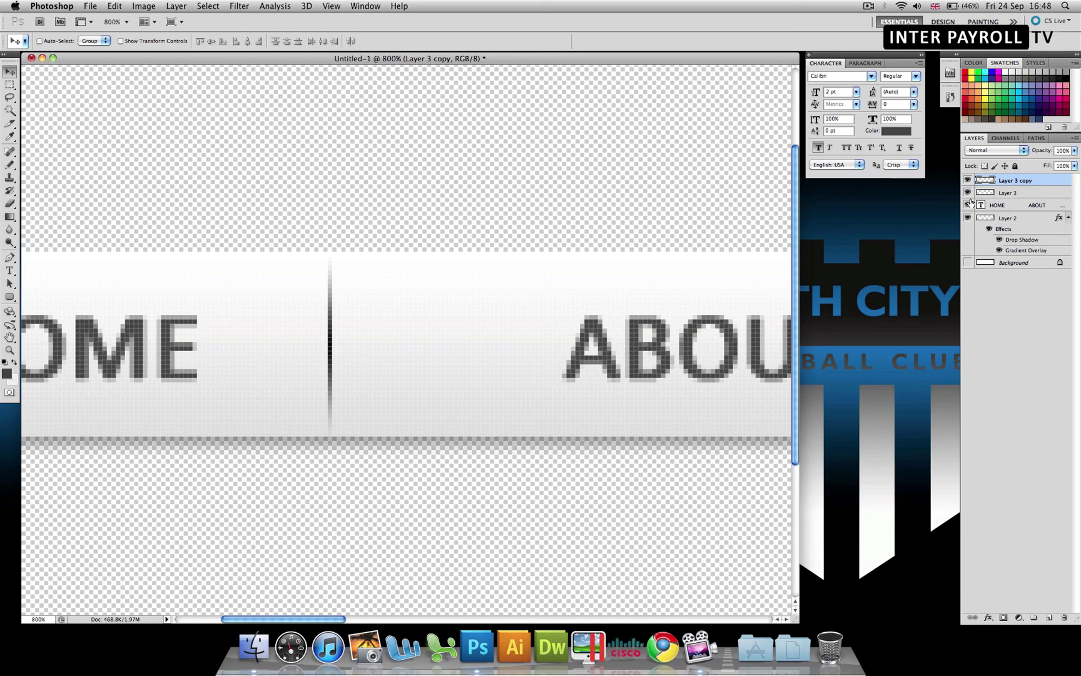
- Merge the line layers, add an inverted white copy beside it, and merge both into one layer
shift+click(1015, 194)
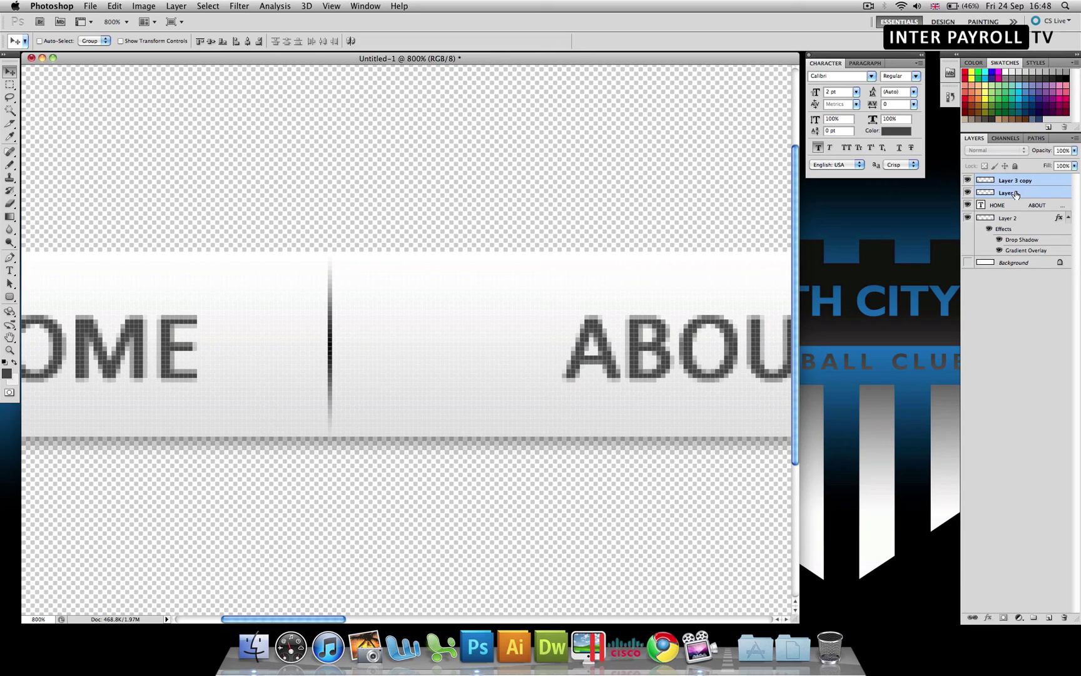
key(super+e)
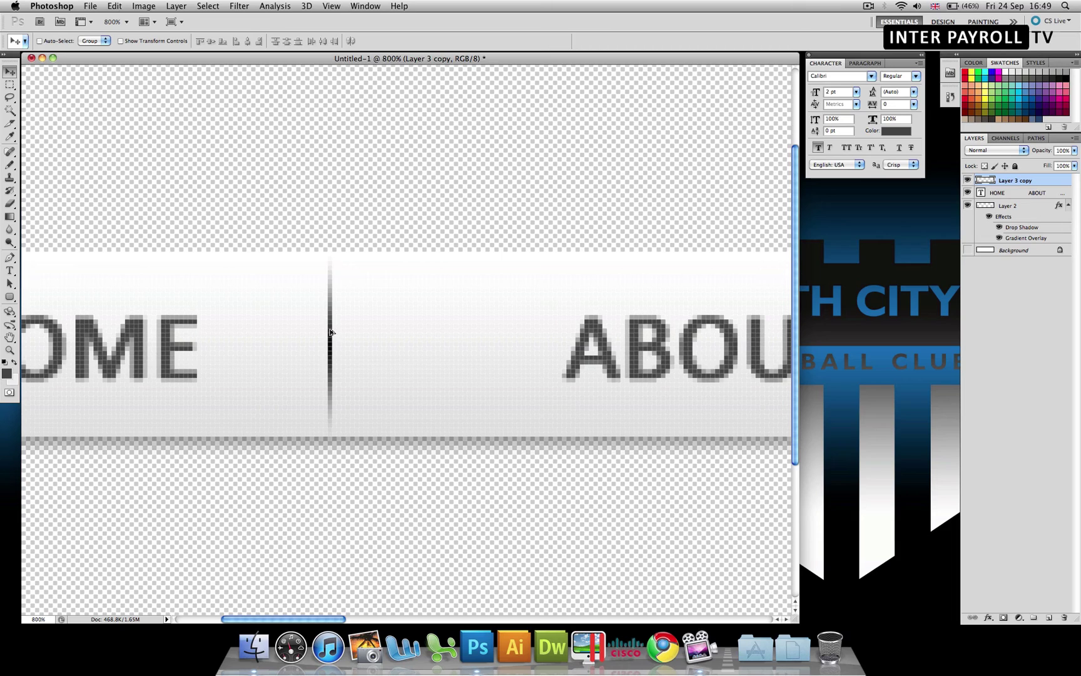
drag(331, 332, 354, 334)
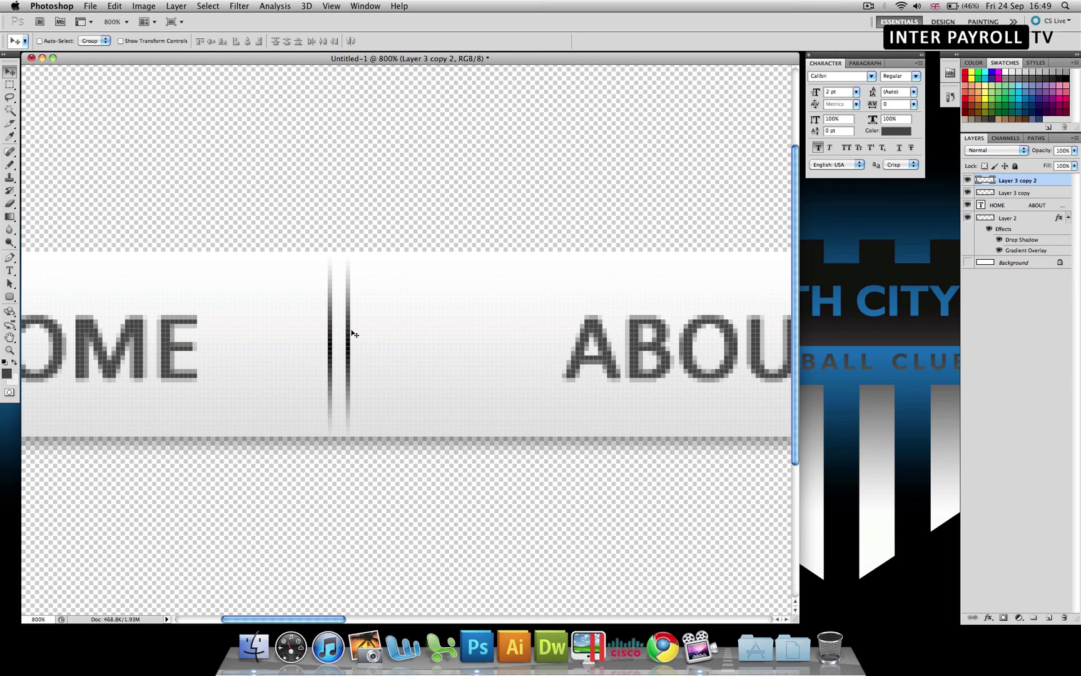
key(super+i)
key(Left)
key(Left)
key(Left)
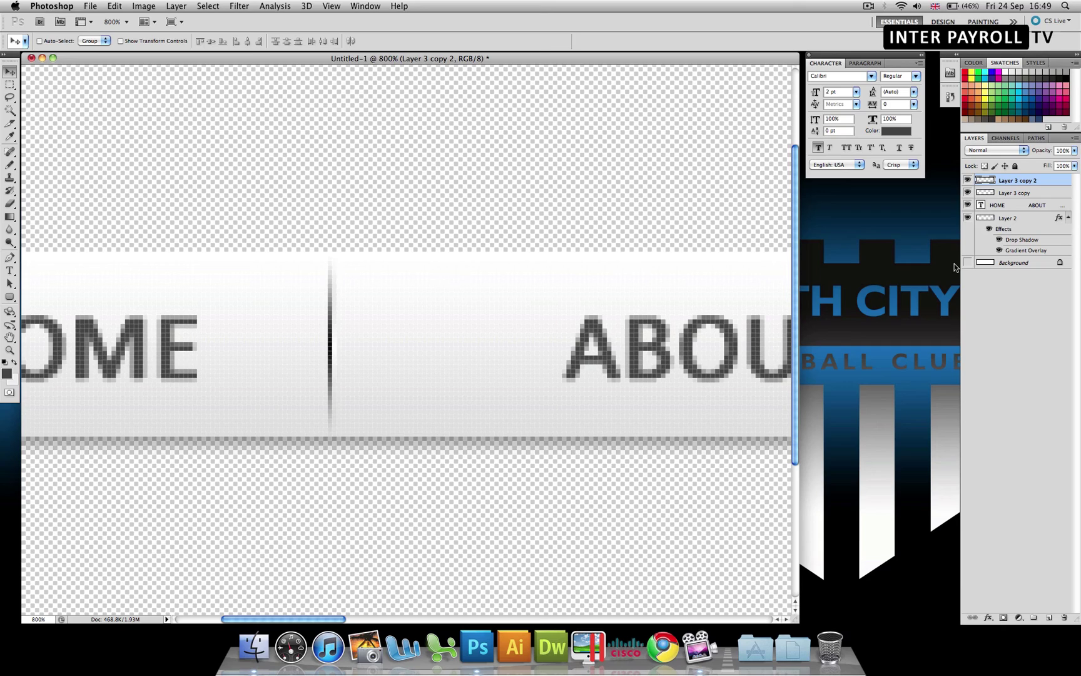
shift+click(1029, 193)
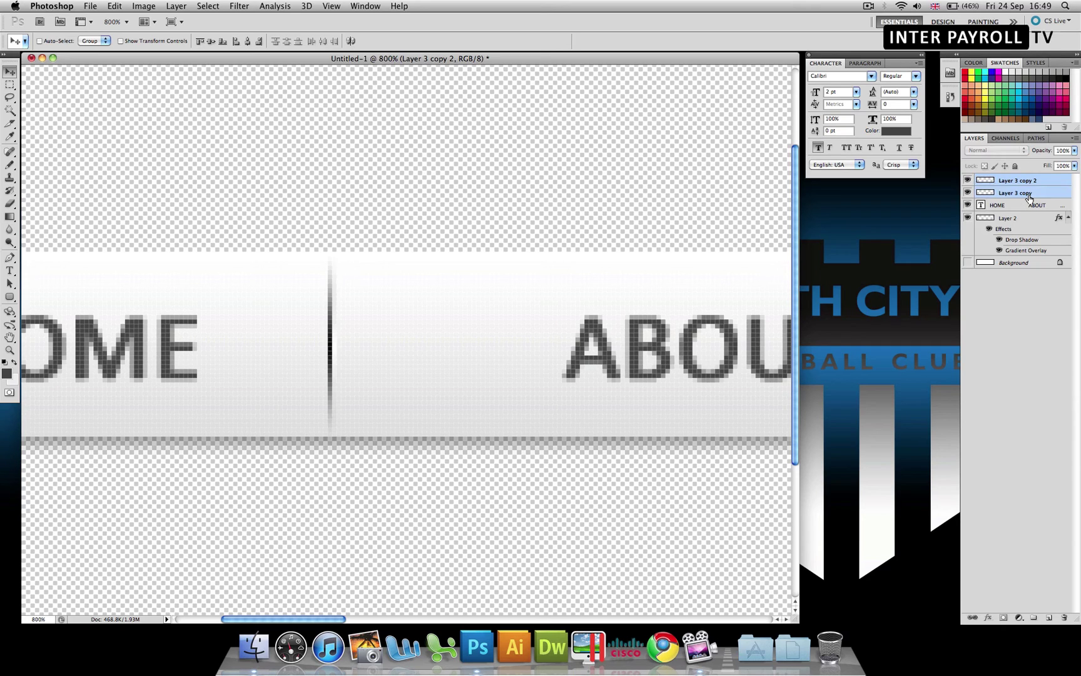
key(super+e)
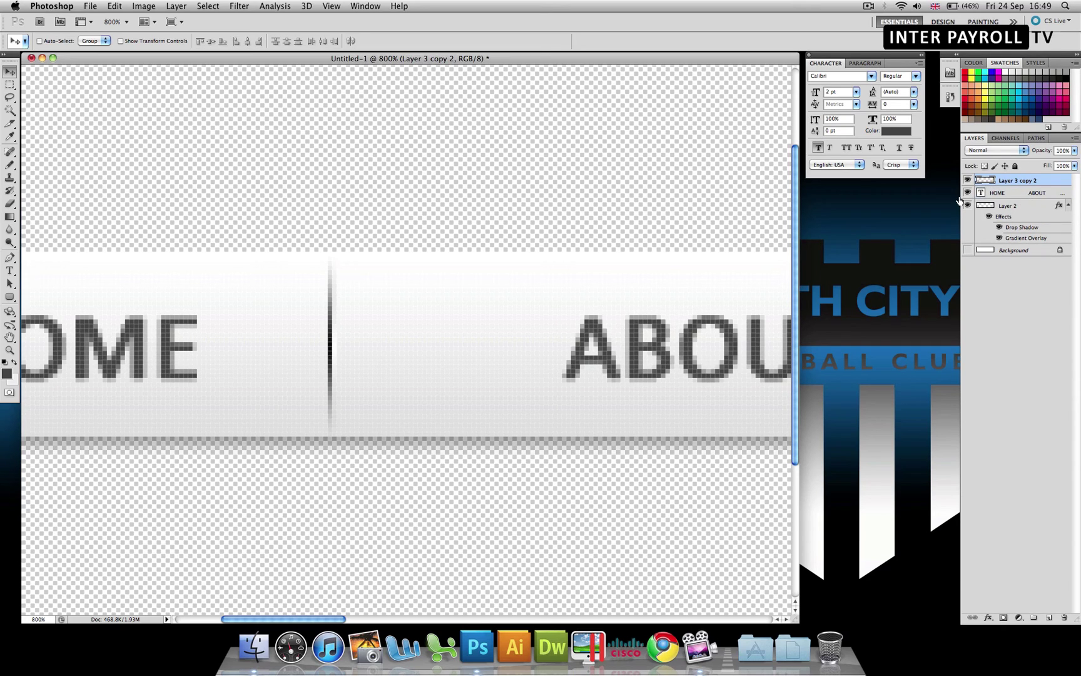
- Set the divider layer's blend mode to Overlay and zoom out until all five labels show
click(982, 150)
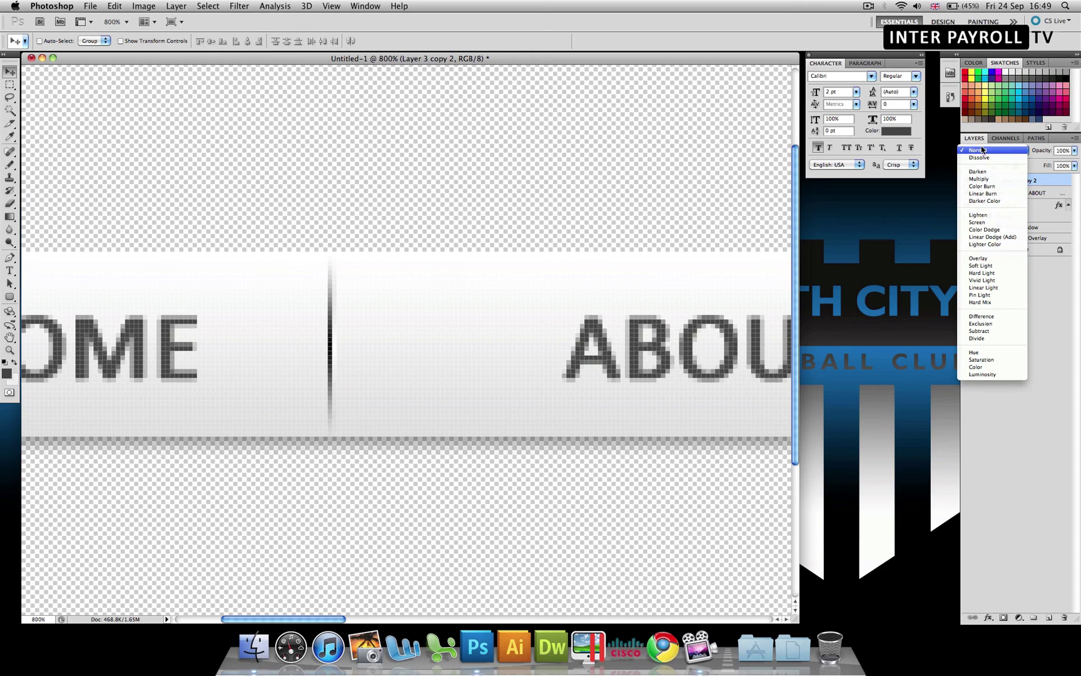
click(973, 258)
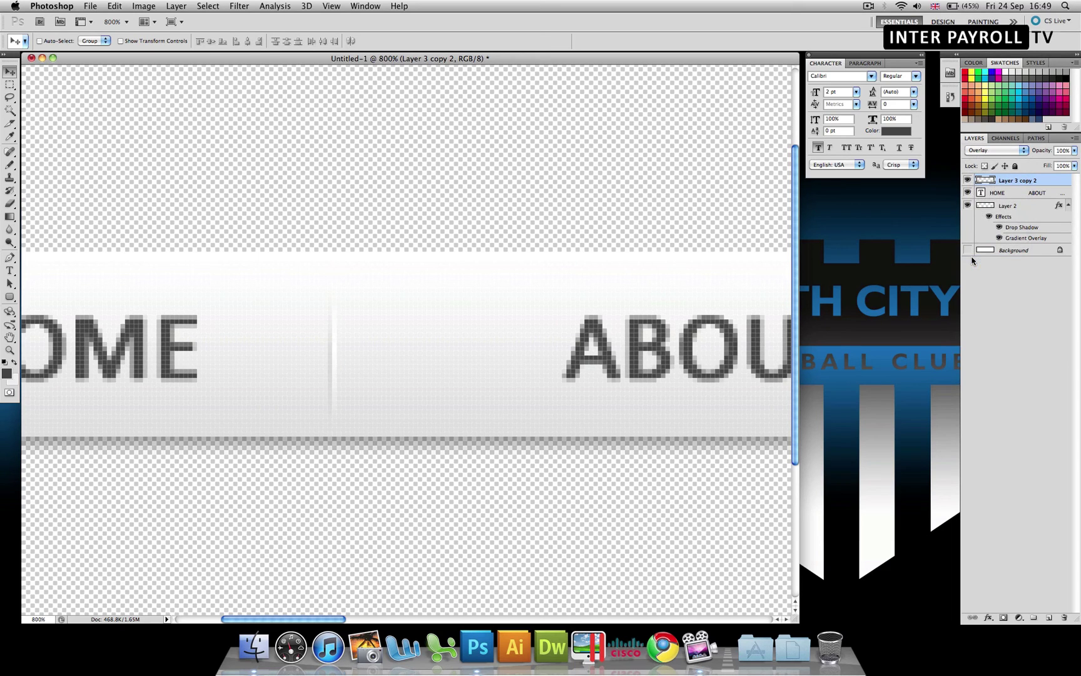
alt+click(441, 286)
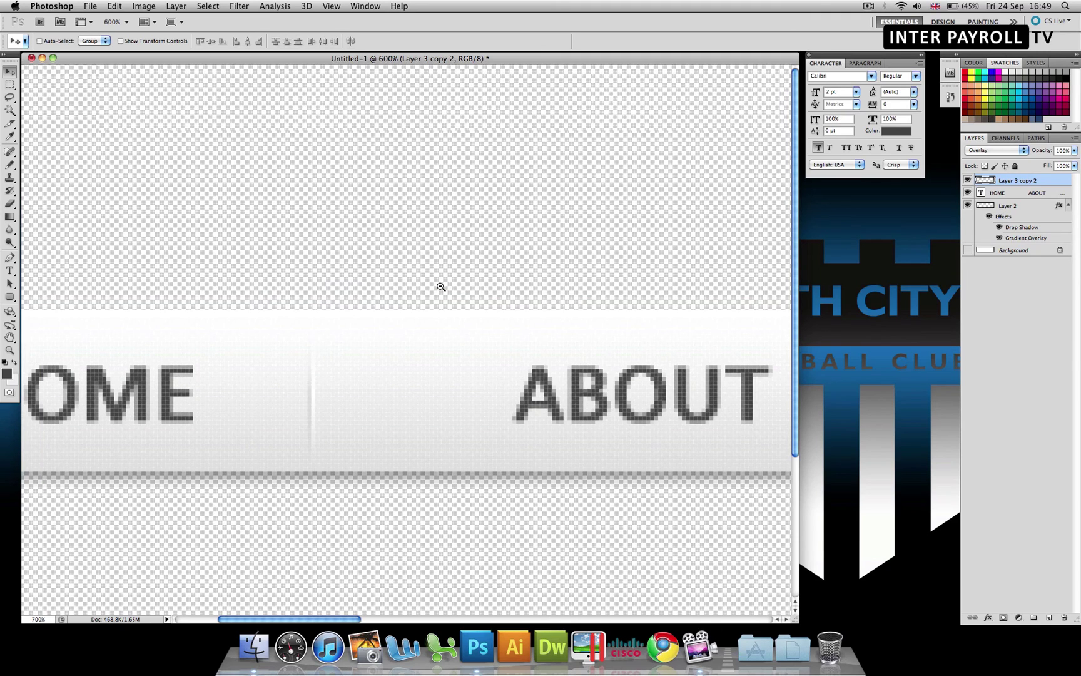
alt+click(441, 286)
alt+click(415, 357)
alt+click(415, 358)
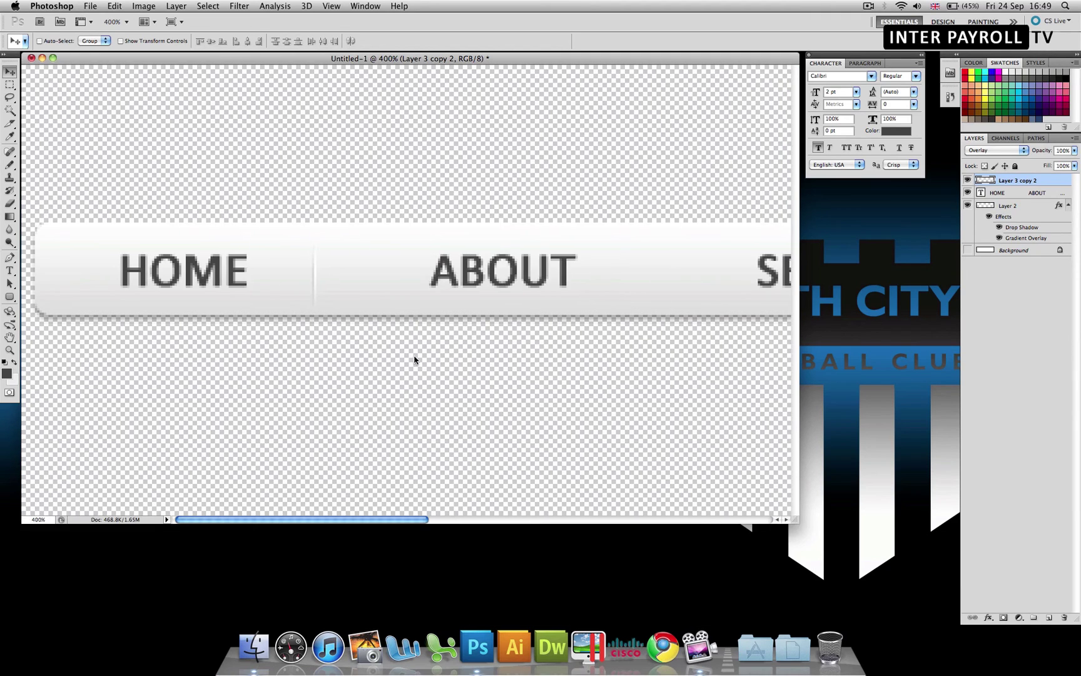
alt+click(414, 357)
alt+click(415, 357)
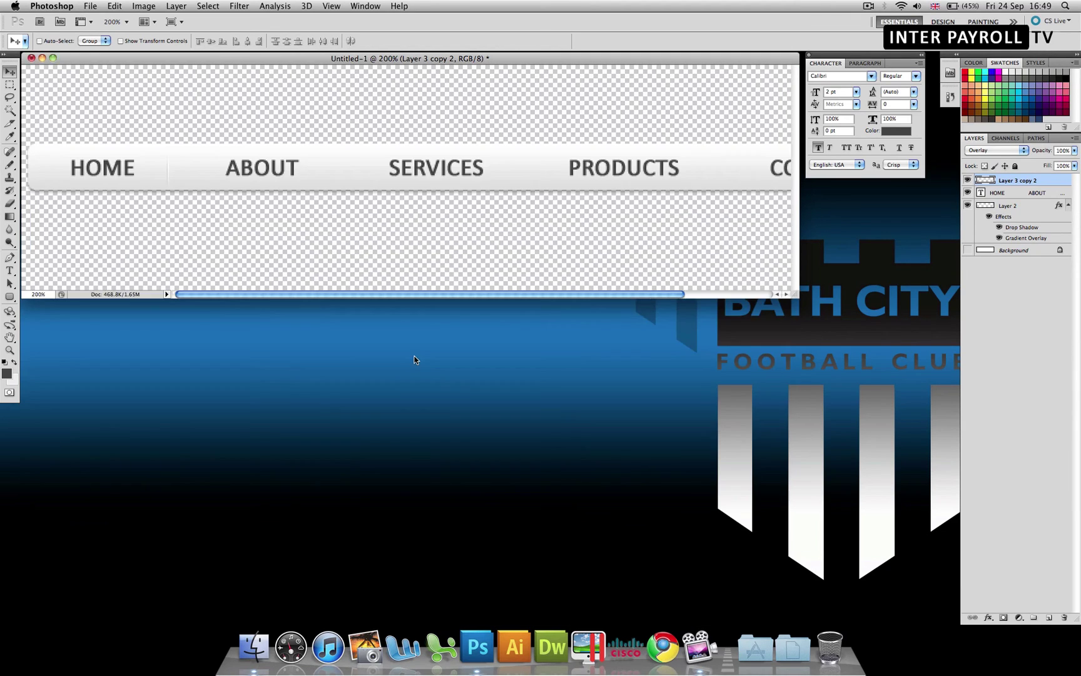
alt+click(386, 215)
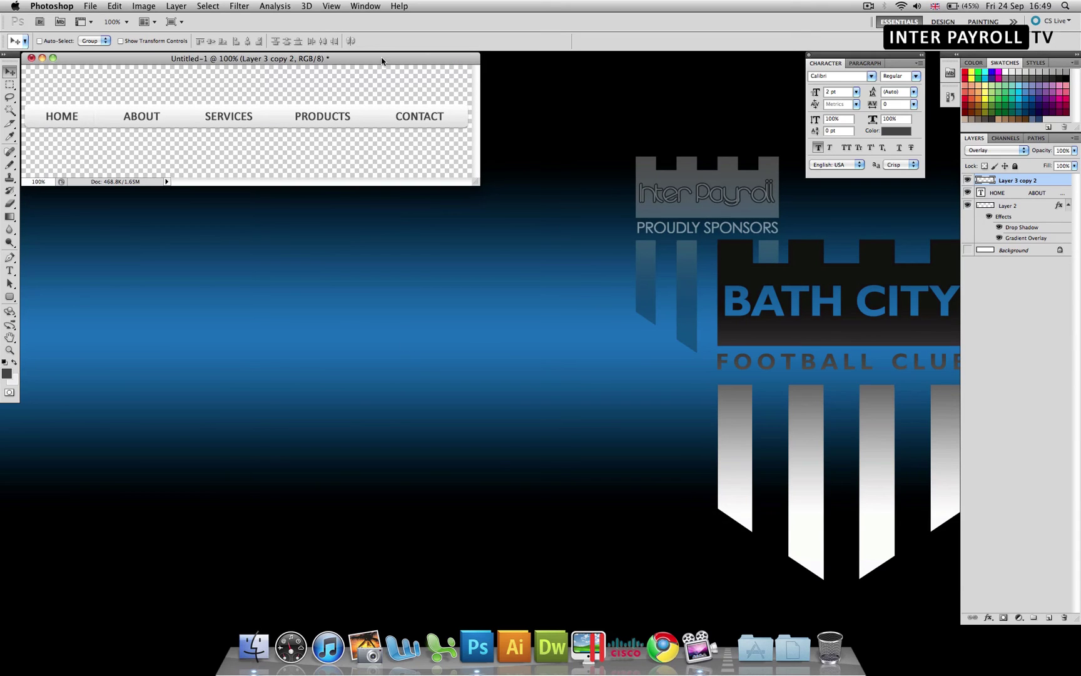
- Duplicate the divider with Cmd+J and place copies in the gaps between labels, including PRODUCTS–CONTACT
drag(381, 60, 433, 115)
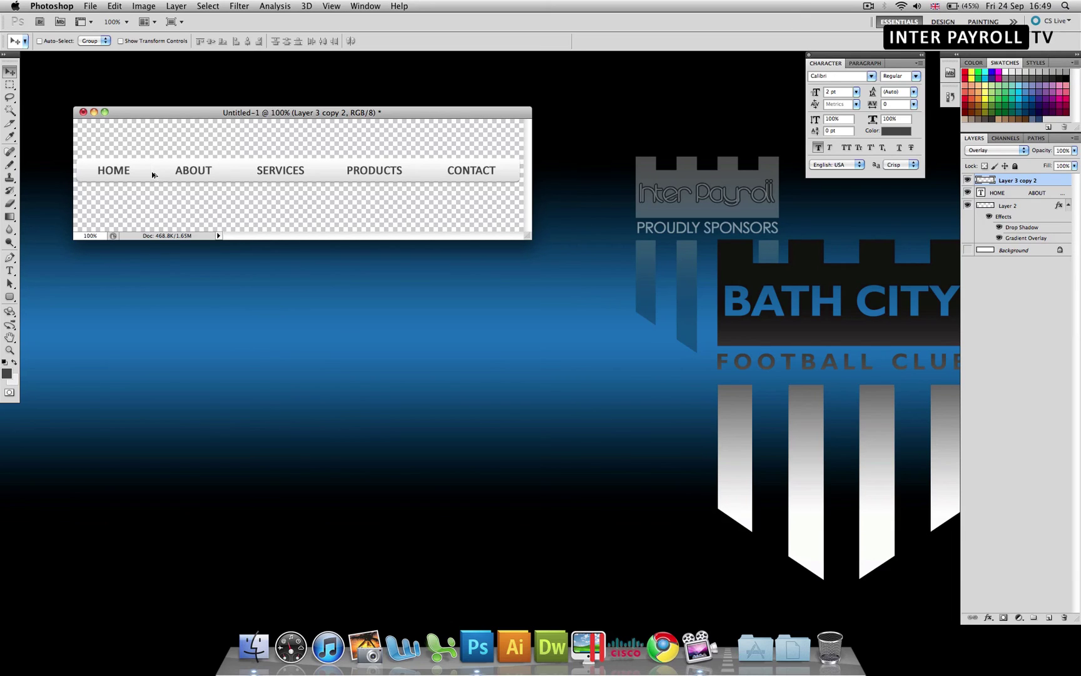
drag(152, 175, 326, 175)
key(super+j)
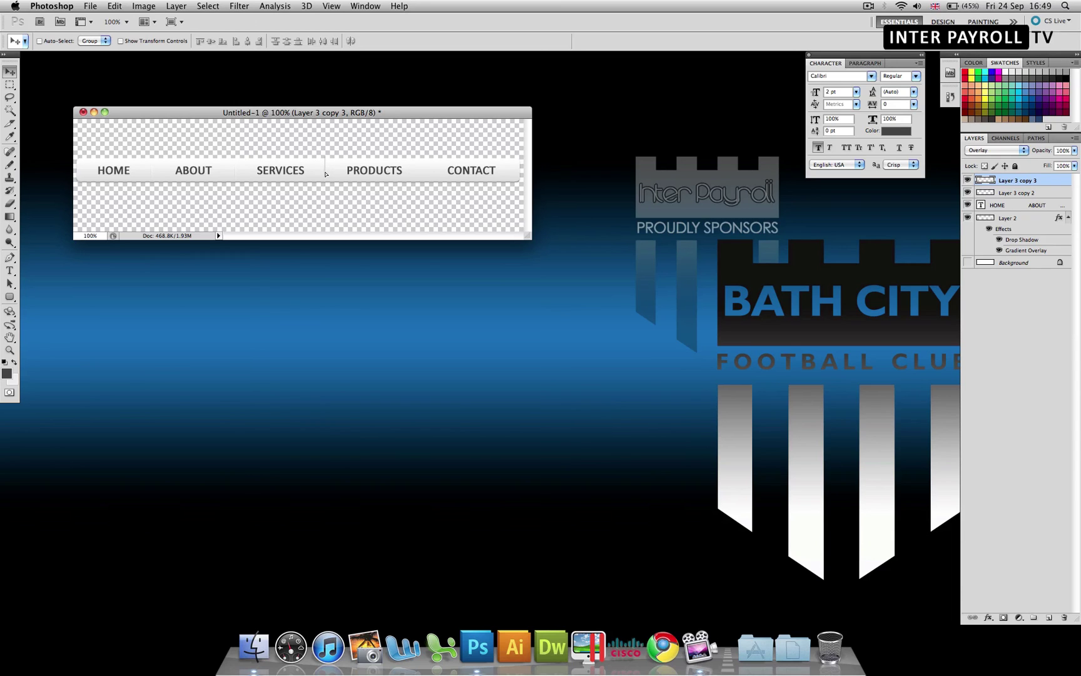
key(super+j)
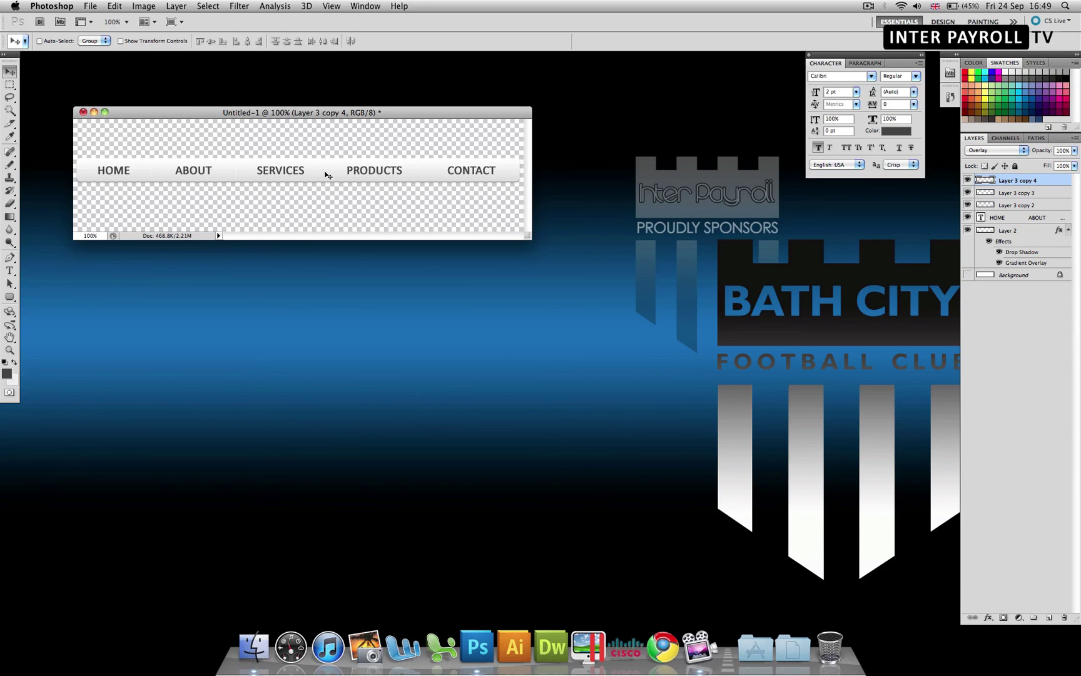
drag(327, 174, 426, 175)
key(super+j)
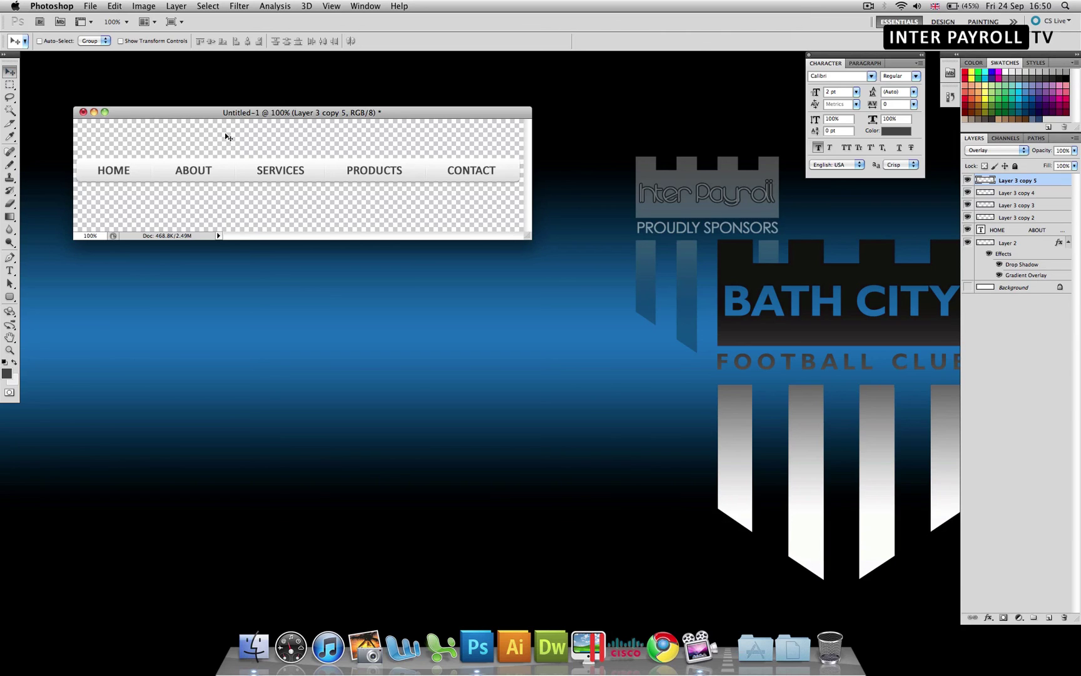
- Try Brightness/Contrast at -39 on the divider layer, then cancel the change
click(119, 11)
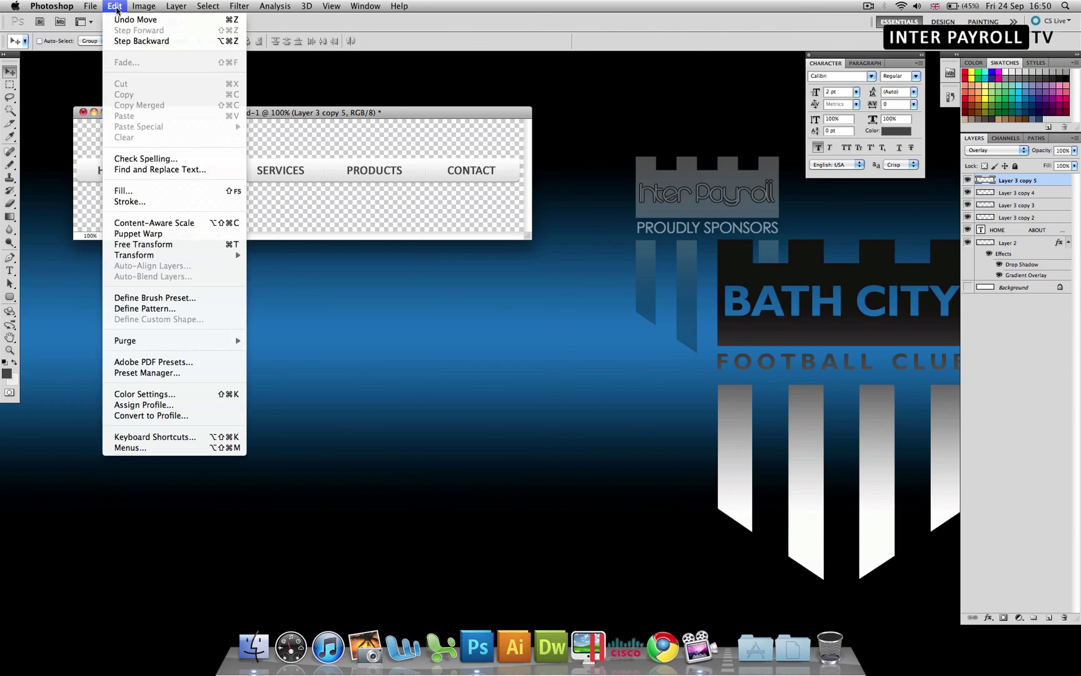
mouse_move(141, 13)
mouse_move(145, 41)
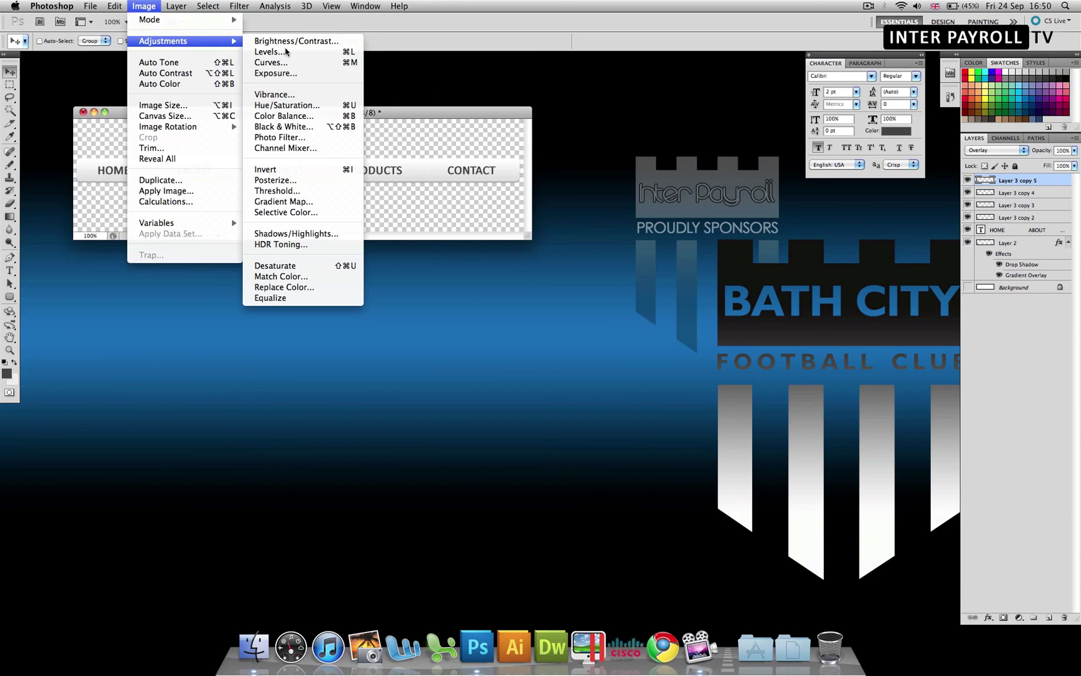
click(298, 42)
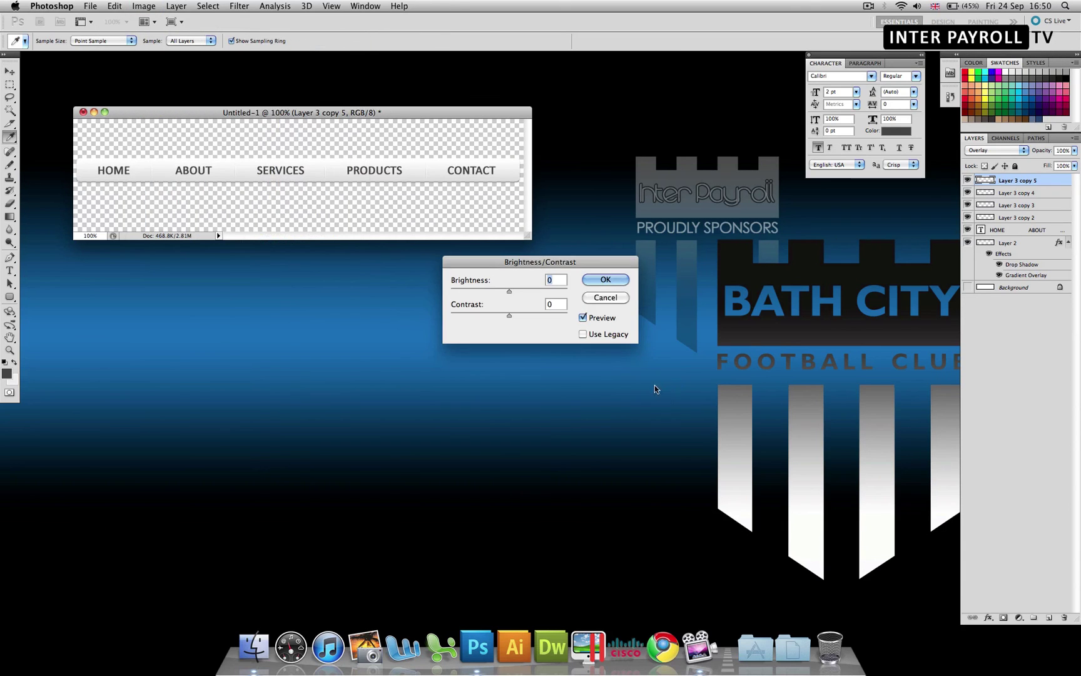
drag(508, 292, 494, 293)
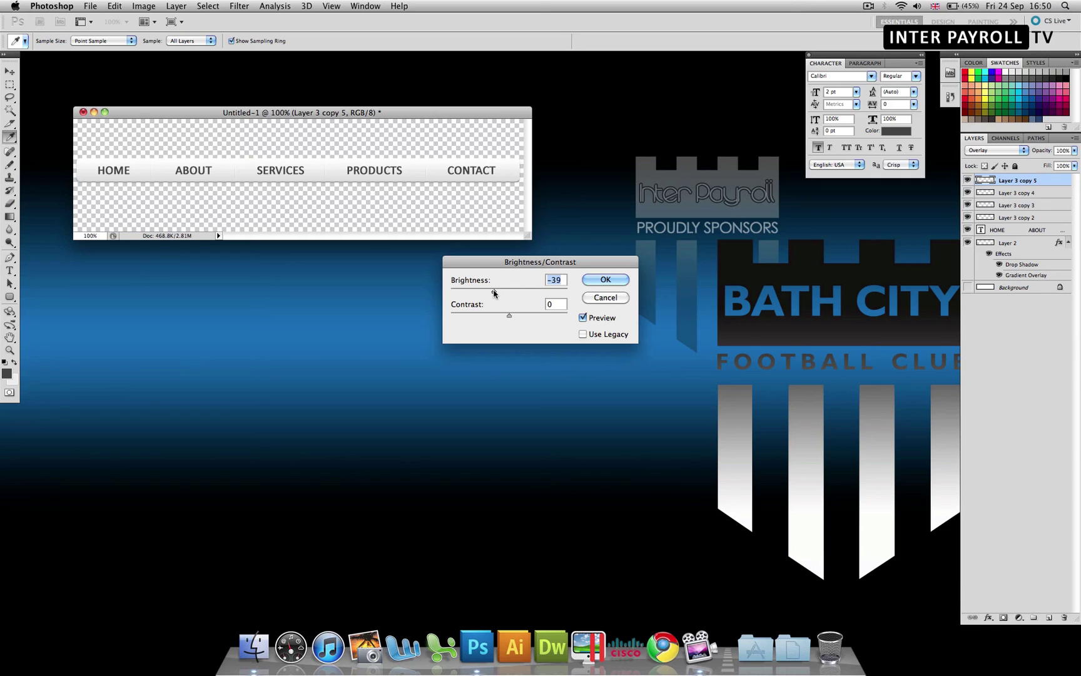
click(616, 298)
key(v)
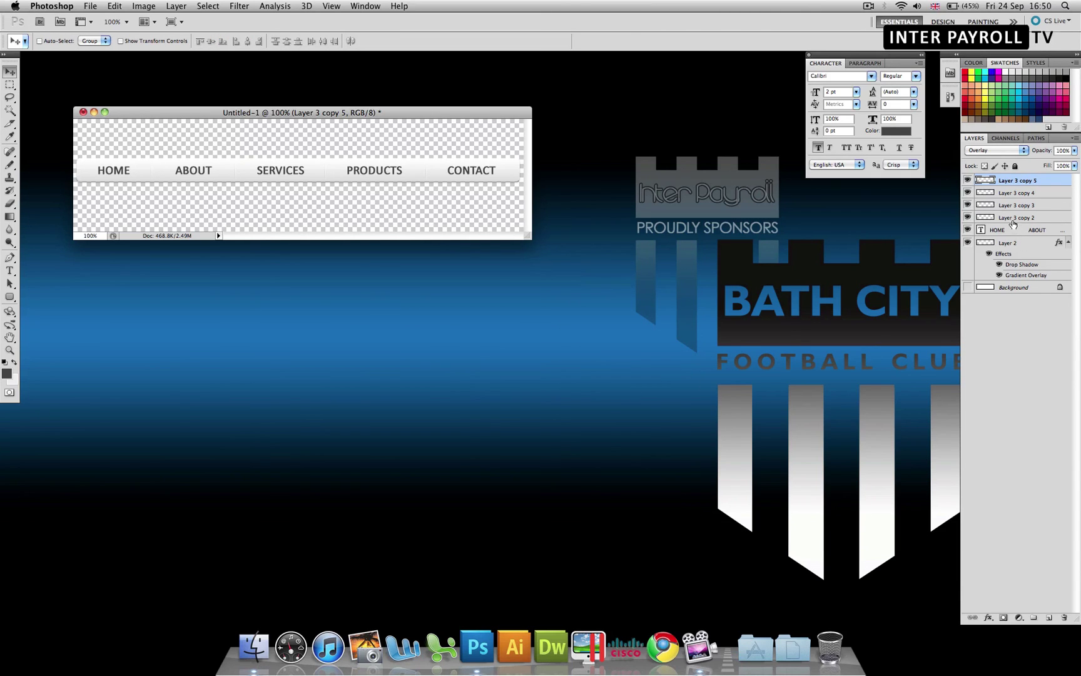
- Darken the Layer 2 bar background with Brightness/Contrast brightness -29
click(997, 249)
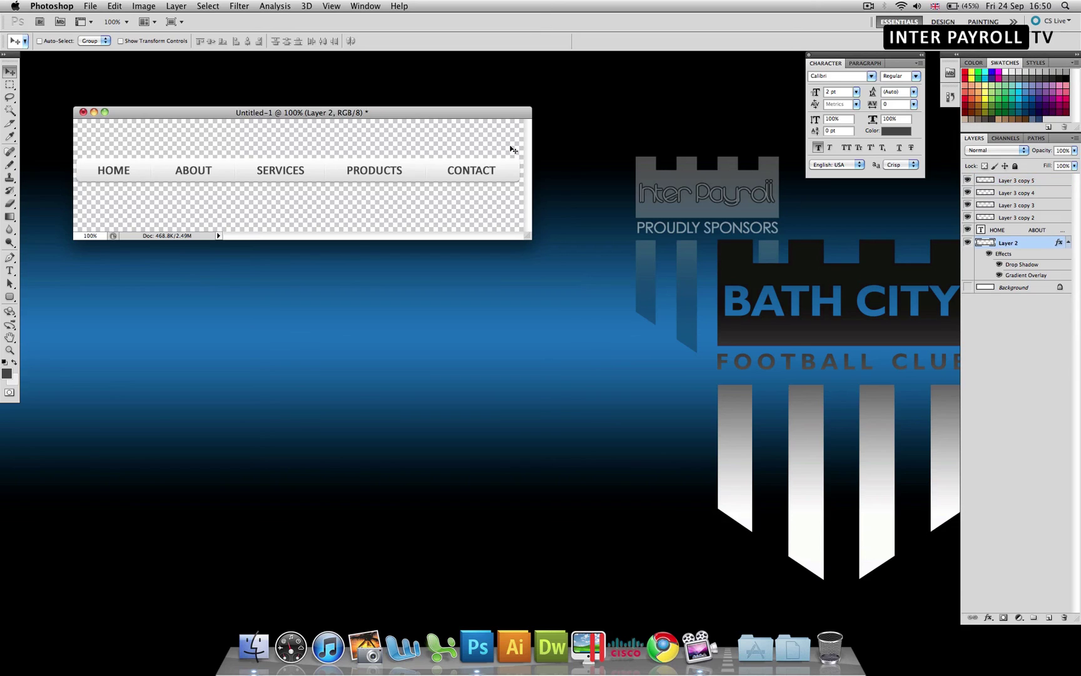
click(143, 6)
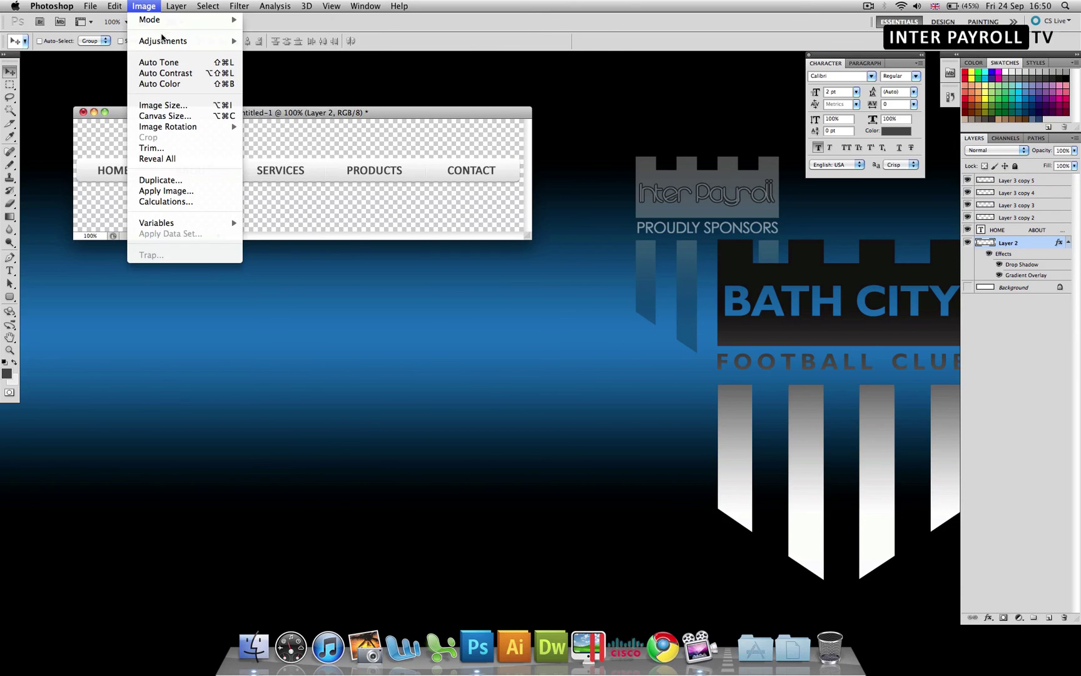
mouse_move(164, 41)
click(269, 40)
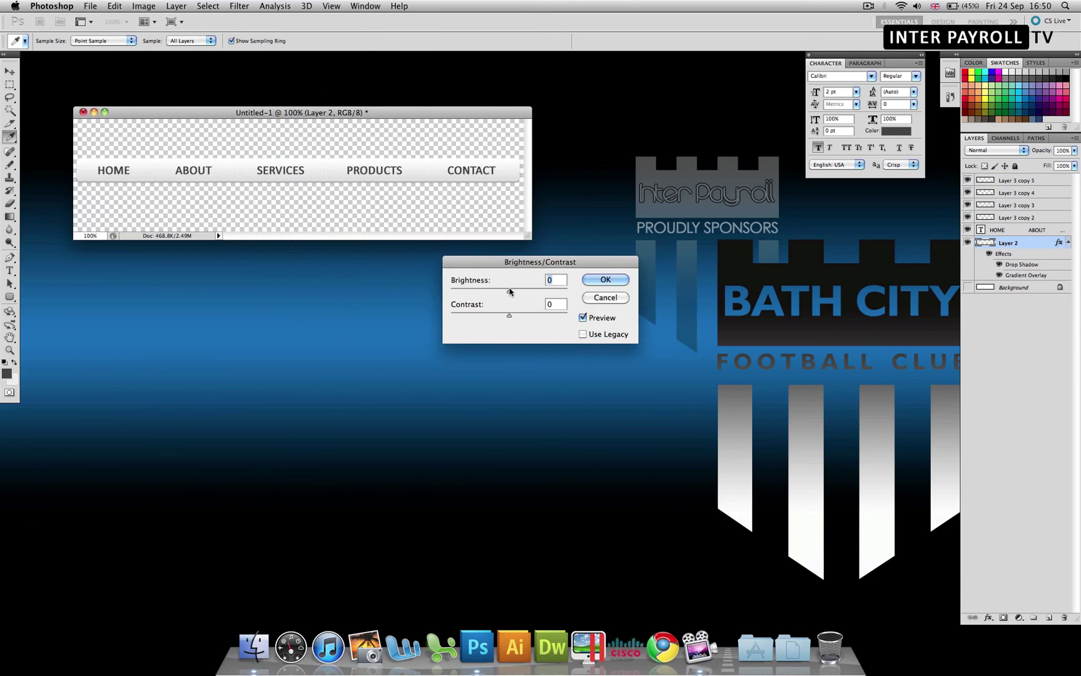
drag(509, 291, 487, 293)
click(604, 280)
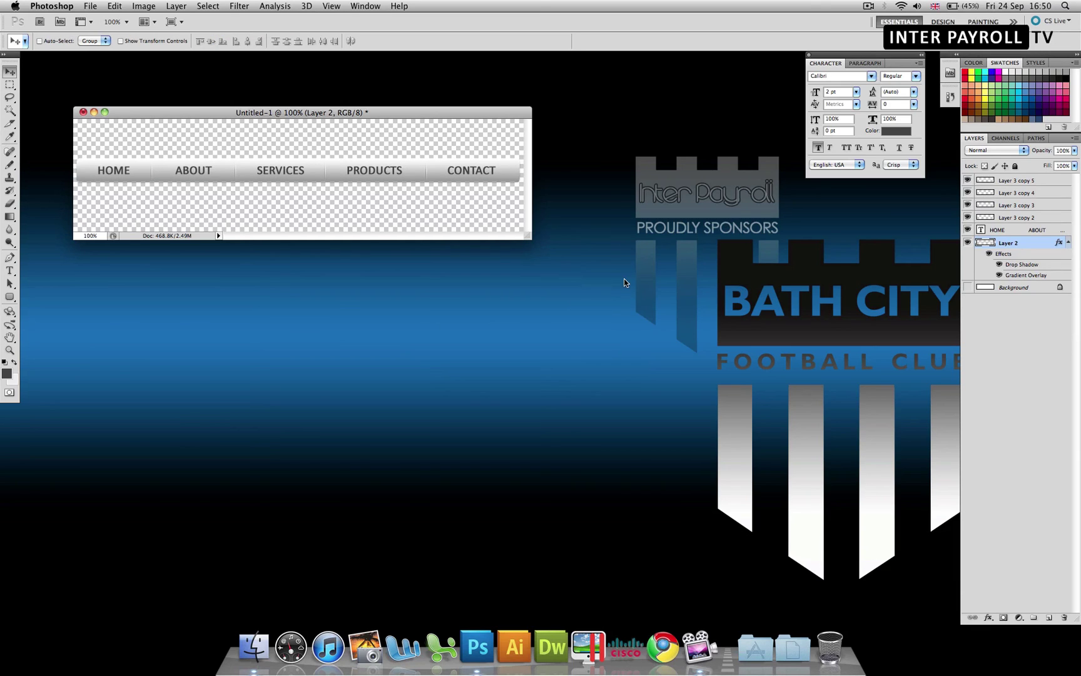